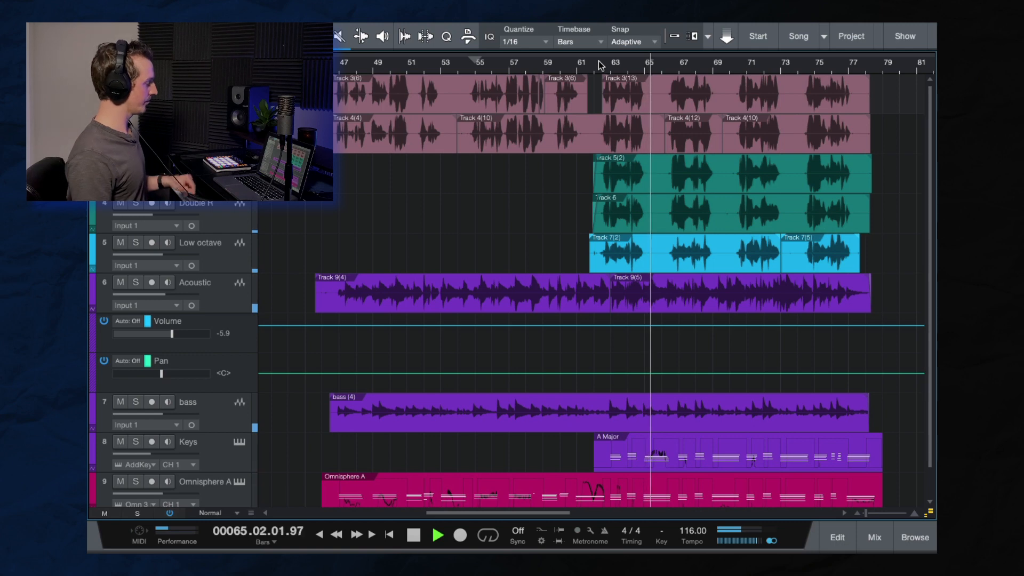
Stop playback and place the playhead near bar 47, at the start of the lead vocals
{"action": "key", "text": "space"}
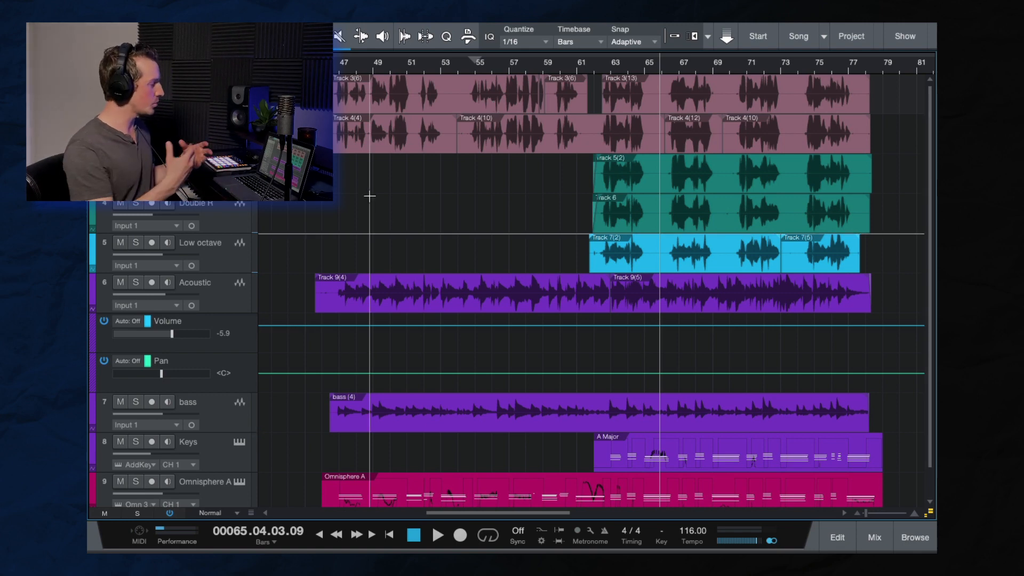
{"action": "left_click", "coordinate": [334, 63]}
{"action": "scroll", "coordinate": [357, 140], "scroll_direction": "up", "scroll_amount": 3}
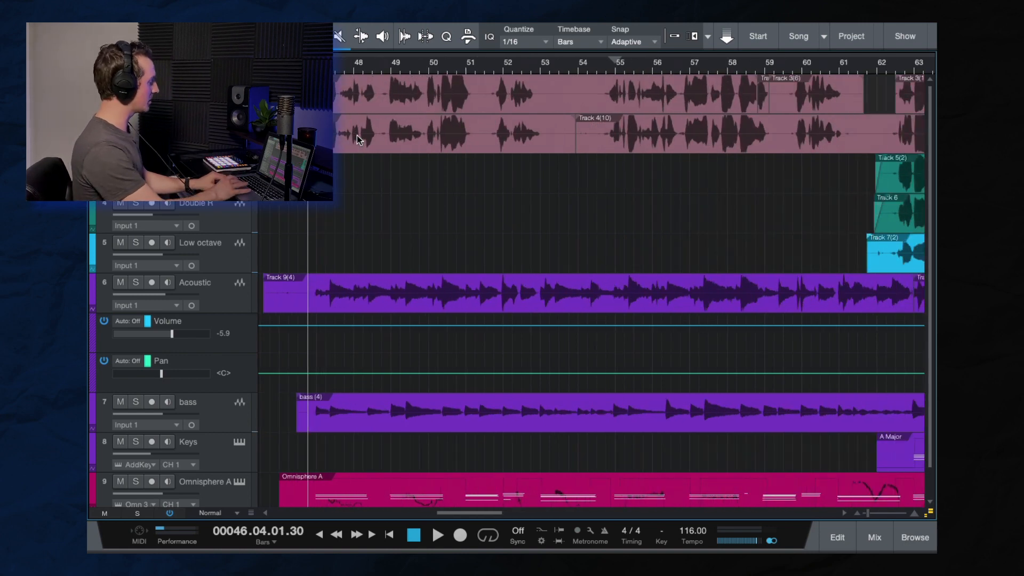
{"action": "scroll", "coordinate": [357, 140], "scroll_direction": "up", "scroll_amount": 2}
{"action": "scroll", "coordinate": [557, 172], "scroll_direction": "down", "scroll_amount": 1}
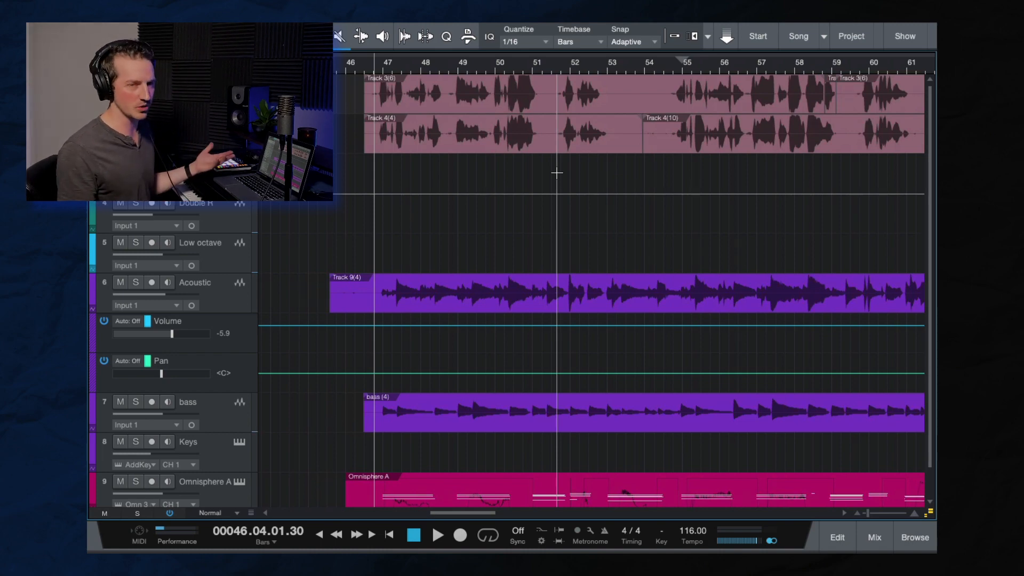
Select all audio events on the Lead L and Lead R tracks, open them in Melodyne and dismiss its First Steps window
{"action": "scroll", "coordinate": [556, 228], "scroll_direction": "down", "scroll_amount": 3}
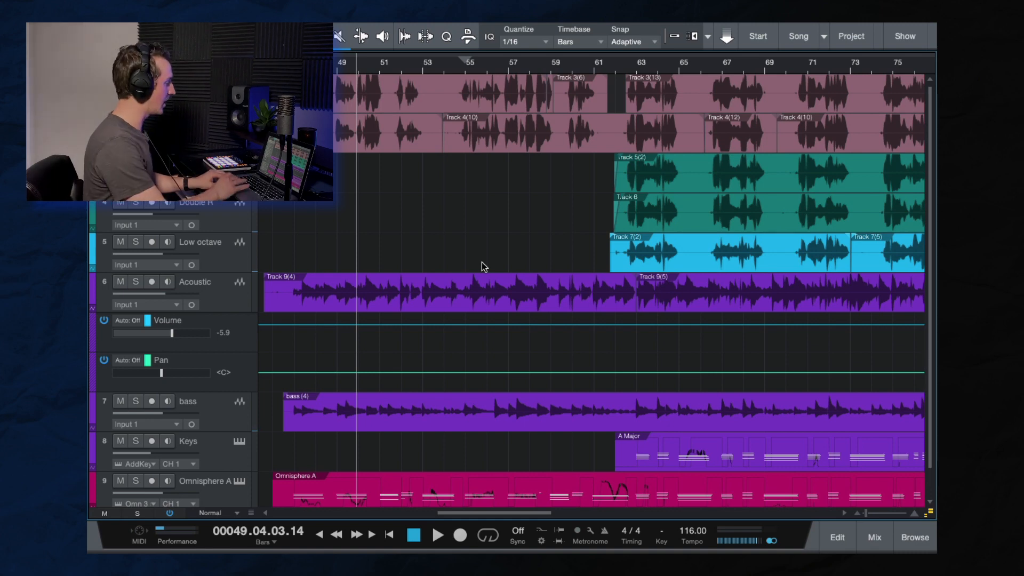
{"action": "scroll", "coordinate": [480, 266], "scroll_direction": "down", "scroll_amount": 3}
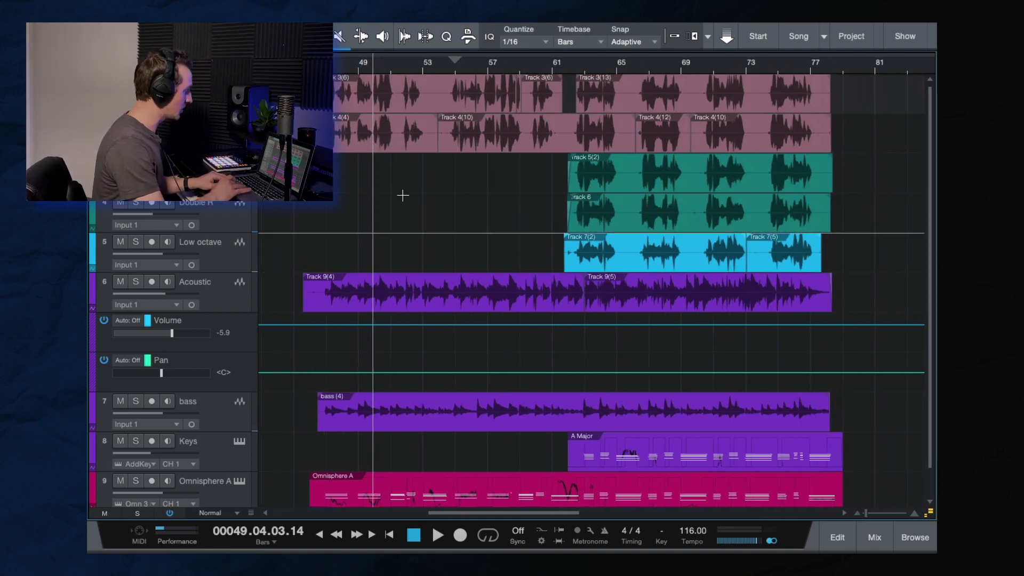
{"action": "left_click", "coordinate": [353, 101]}
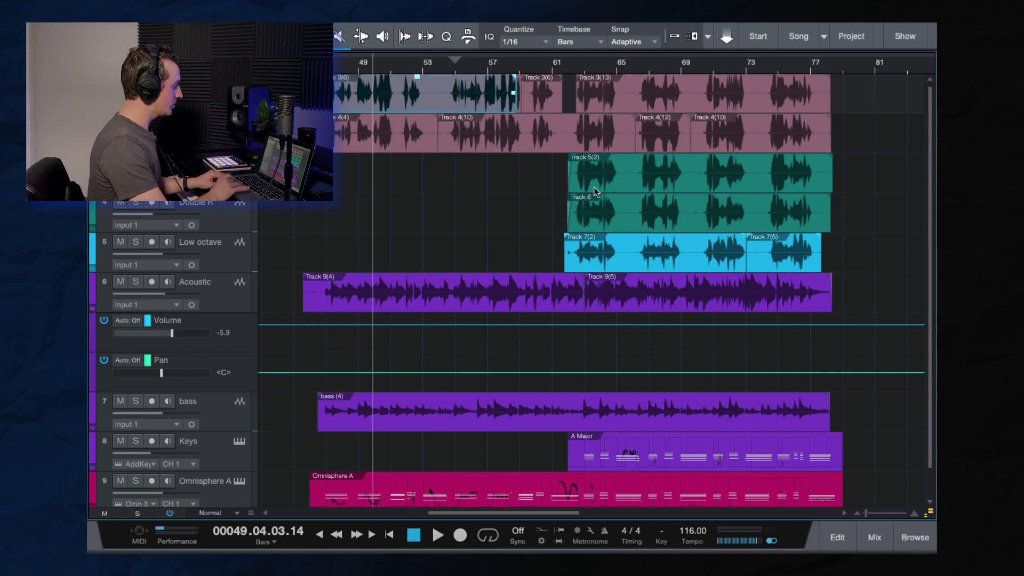
{"action": "left_click_drag", "start_coordinate": [307, 94], "coordinate": [822, 122]}
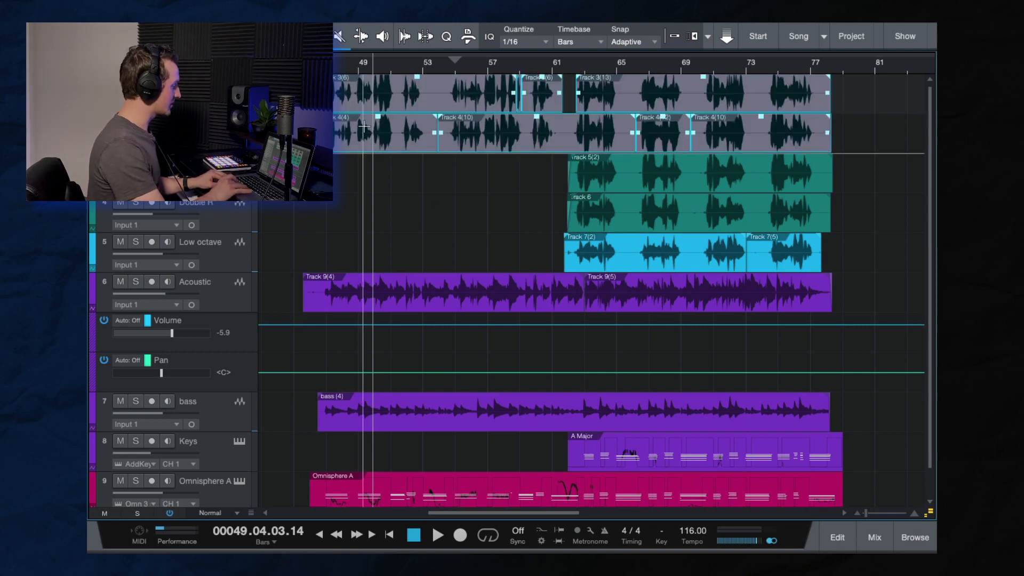
{"action": "right_click", "coordinate": [381, 101]}
{"action": "left_click", "coordinate": [435, 310]}
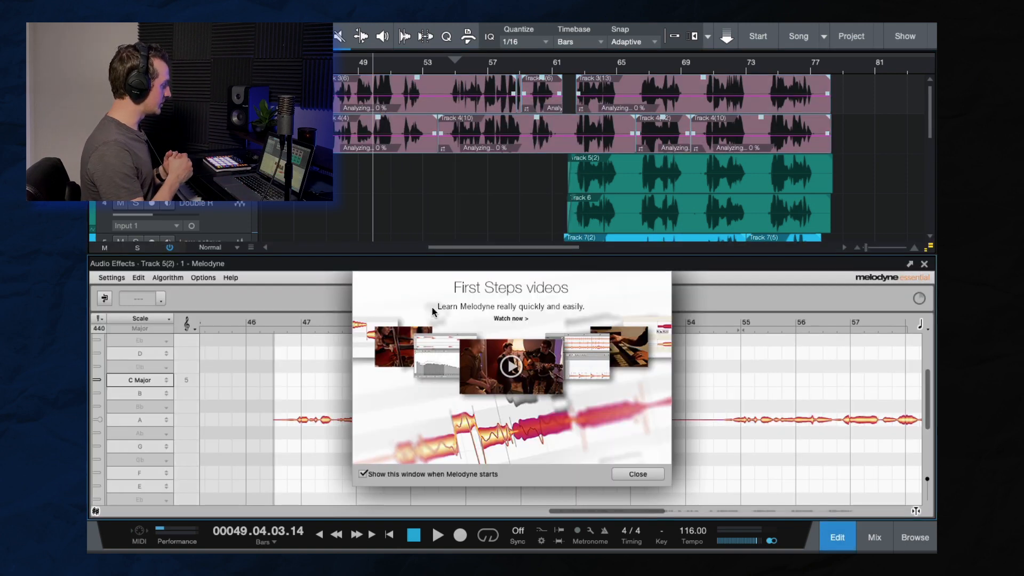
{"action": "left_click", "coordinate": [638, 477]}
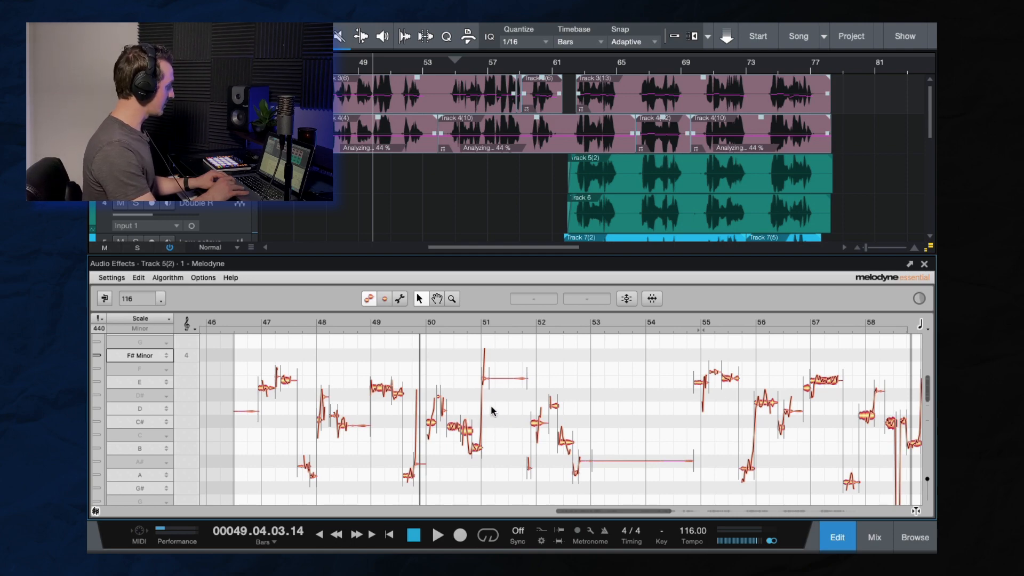
{"action": "left_click", "coordinate": [641, 423]}
{"action": "left_click", "coordinate": [635, 422]}
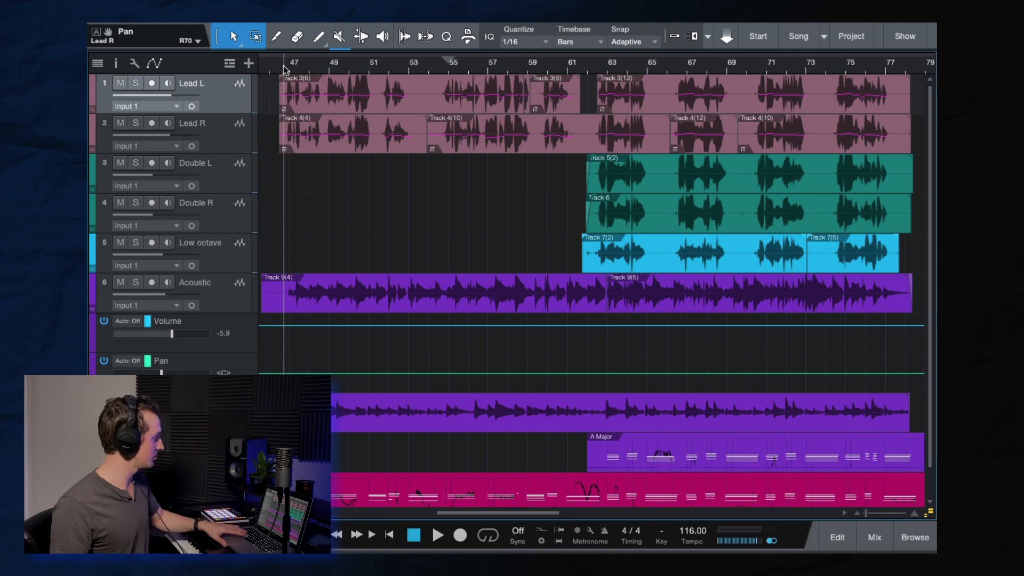
Play the lead vocals from about bar 47 and replay the passage before bar 49 to find the problem spot
{"action": "key", "text": "space"}
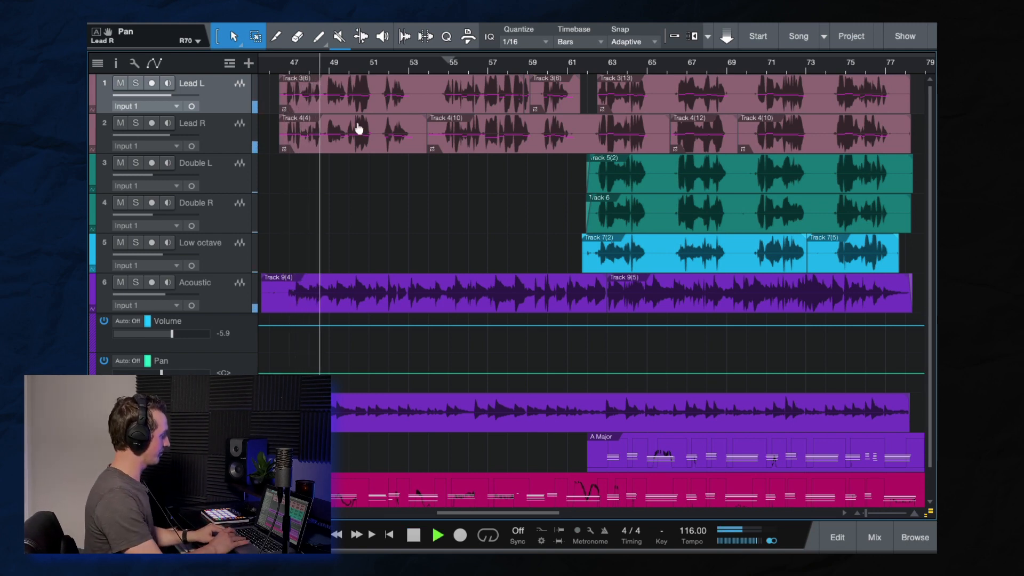
{"action": "scroll", "coordinate": [337, 135], "scroll_direction": "up", "scroll_amount": 3}
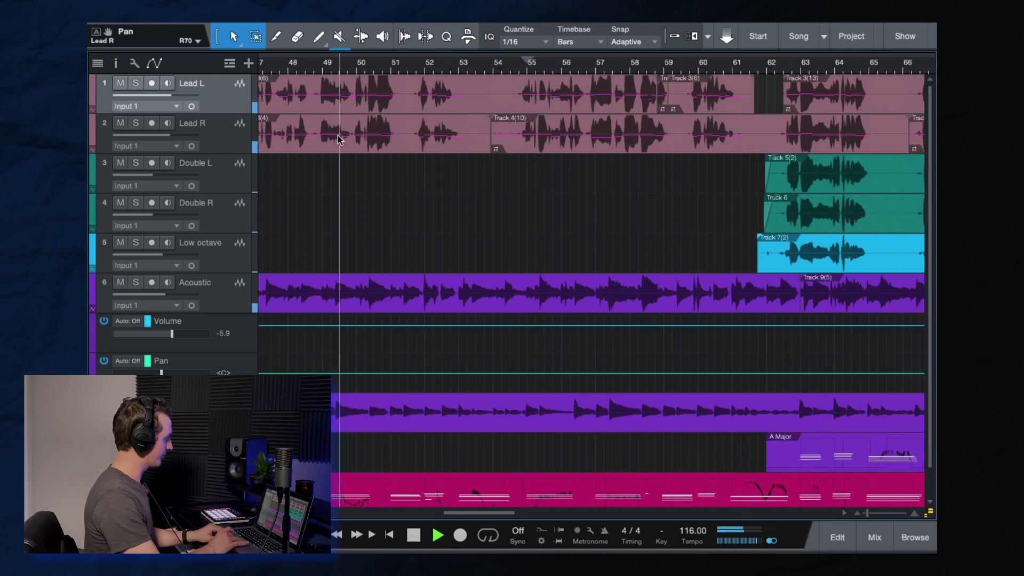
{"action": "scroll", "coordinate": [337, 135], "scroll_direction": "up", "scroll_amount": 1}
{"action": "scroll", "coordinate": [337, 135], "scroll_direction": "left", "scroll_amount": 3}
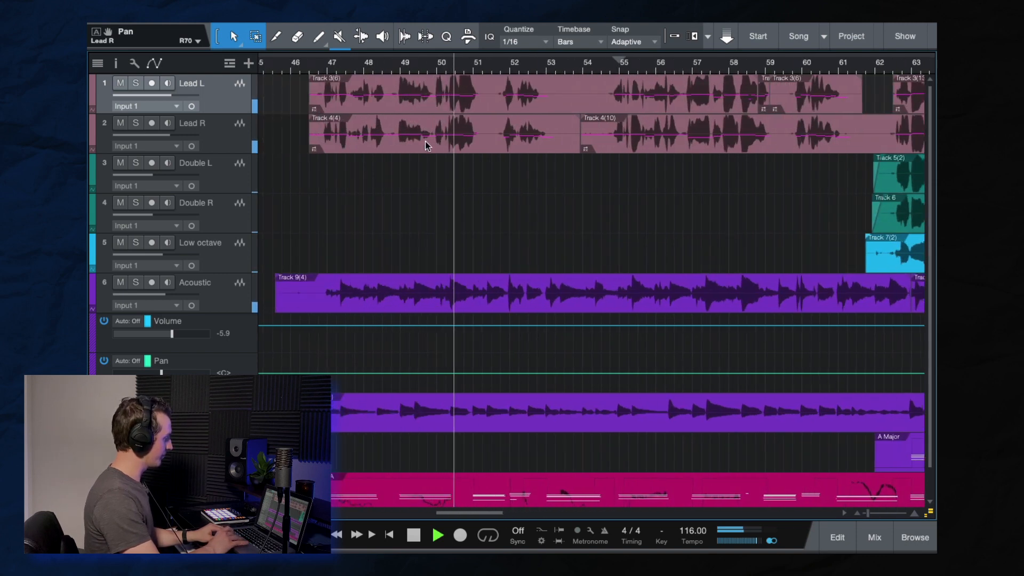
{"action": "left_click", "coordinate": [320, 64]}
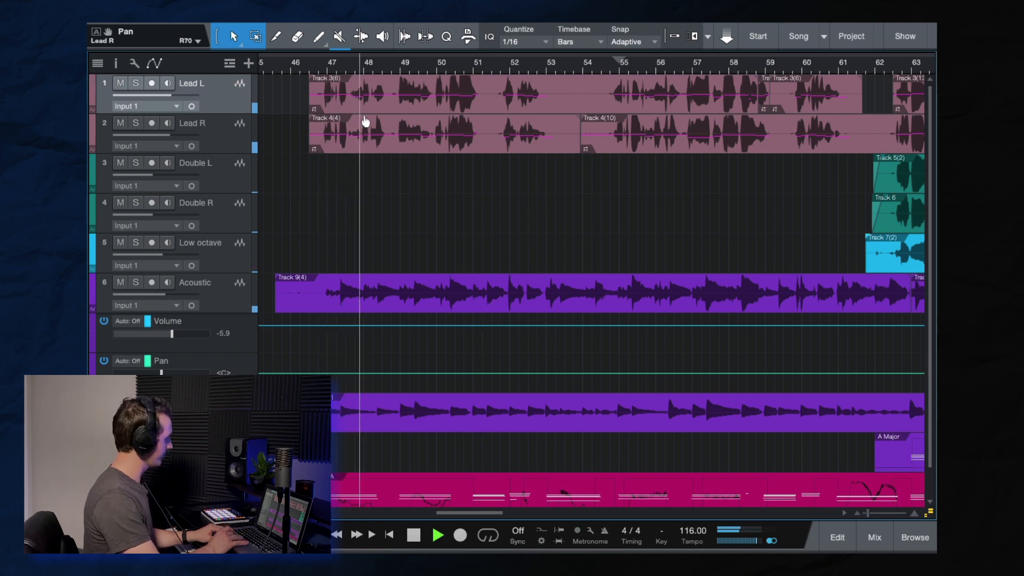
{"action": "key", "text": "space"}
{"action": "scroll", "coordinate": [365, 121], "scroll_direction": "up", "scroll_amount": 1}
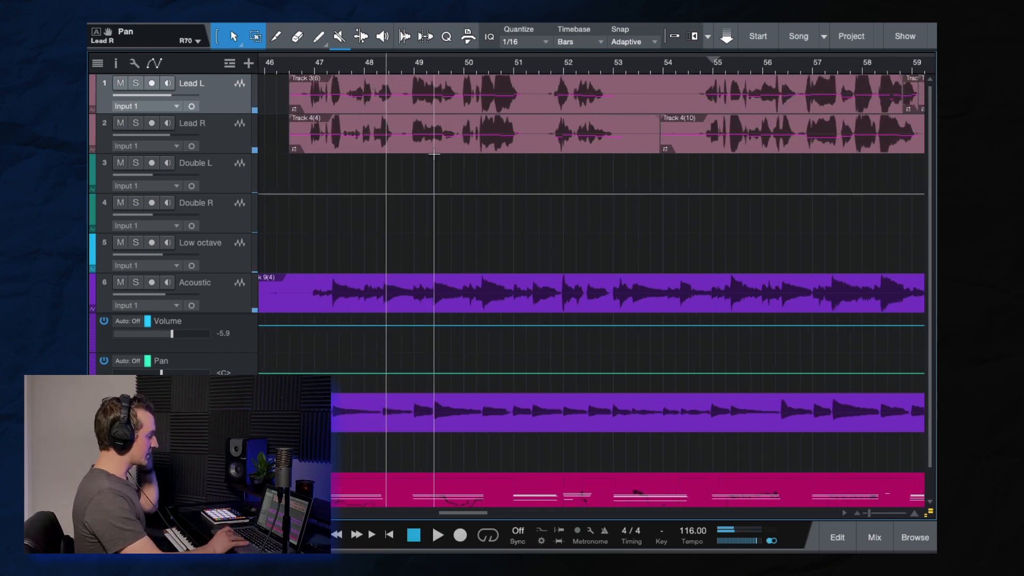
{"action": "left_click", "coordinate": [348, 64]}
{"action": "key", "text": "space"}
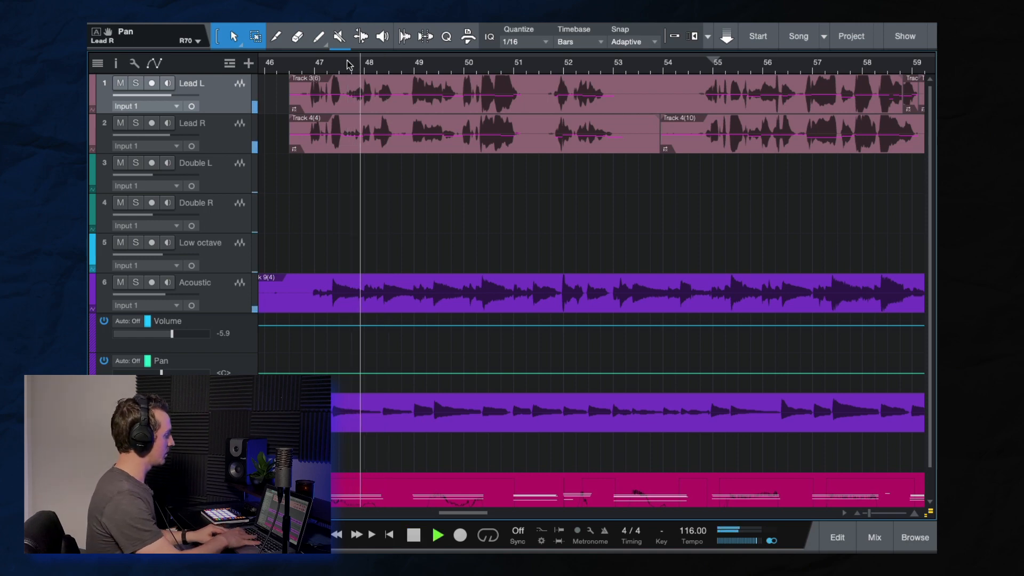
{"action": "key", "text": "space"}
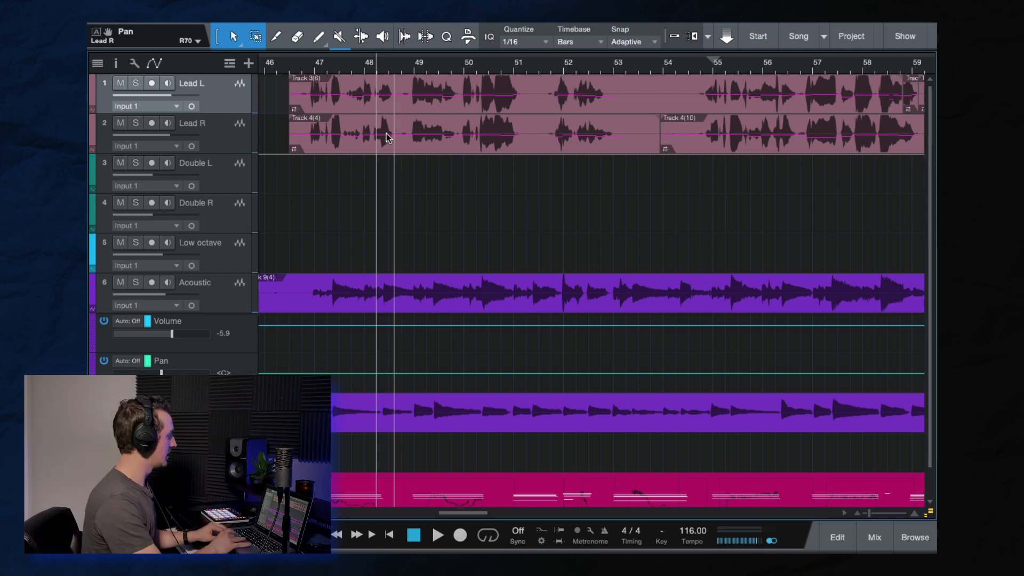
Open the first event on the Lead R track in Melodyne and enlarge the editor to cover the arrangement
{"action": "left_click", "coordinate": [399, 132]}
{"action": "key", "text": "ctrl+m"}
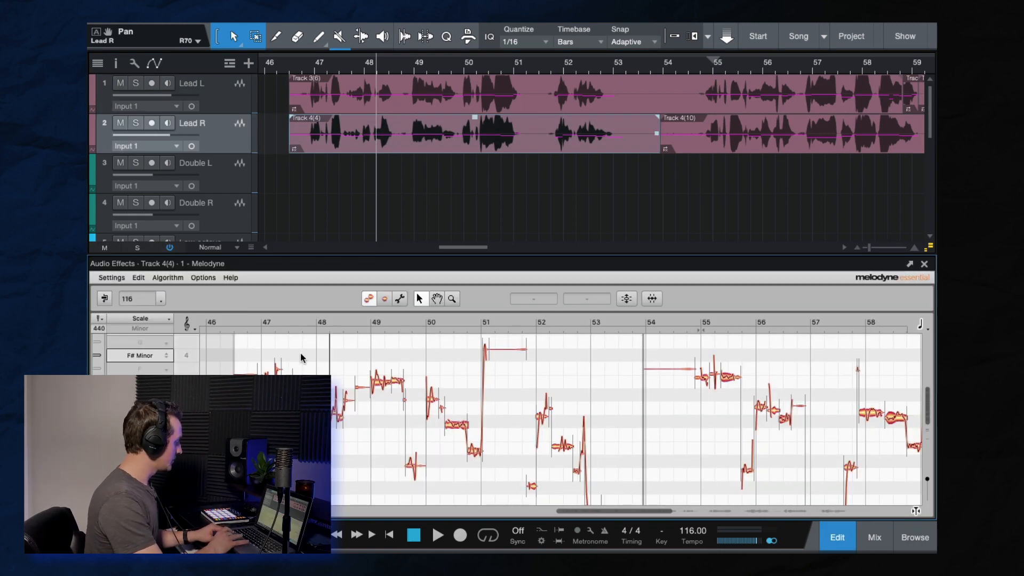
{"action": "scroll", "coordinate": [300, 352], "scroll_direction": "up", "scroll_amount": 5}
{"action": "scroll", "coordinate": [374, 384], "scroll_direction": "down", "scroll_amount": 1}
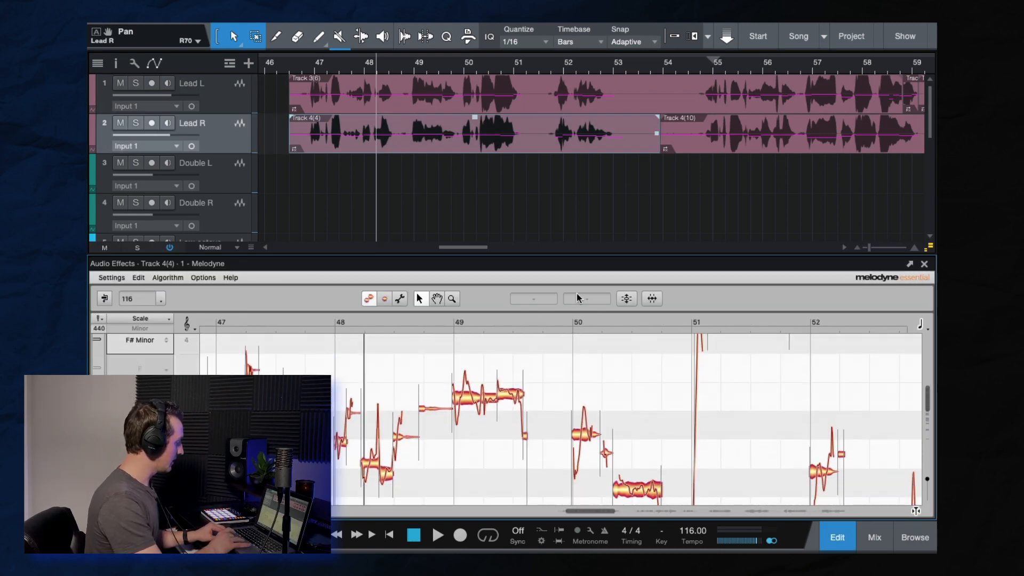
{"action": "left_click", "coordinate": [553, 246]}
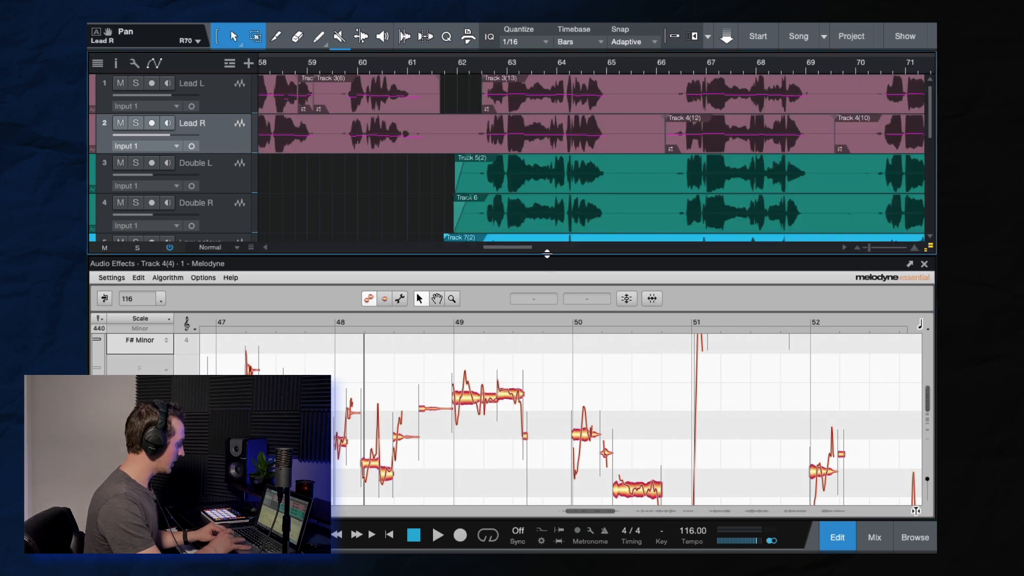
{"action": "left_click_drag", "start_coordinate": [550, 262], "coordinate": [535, 52]}
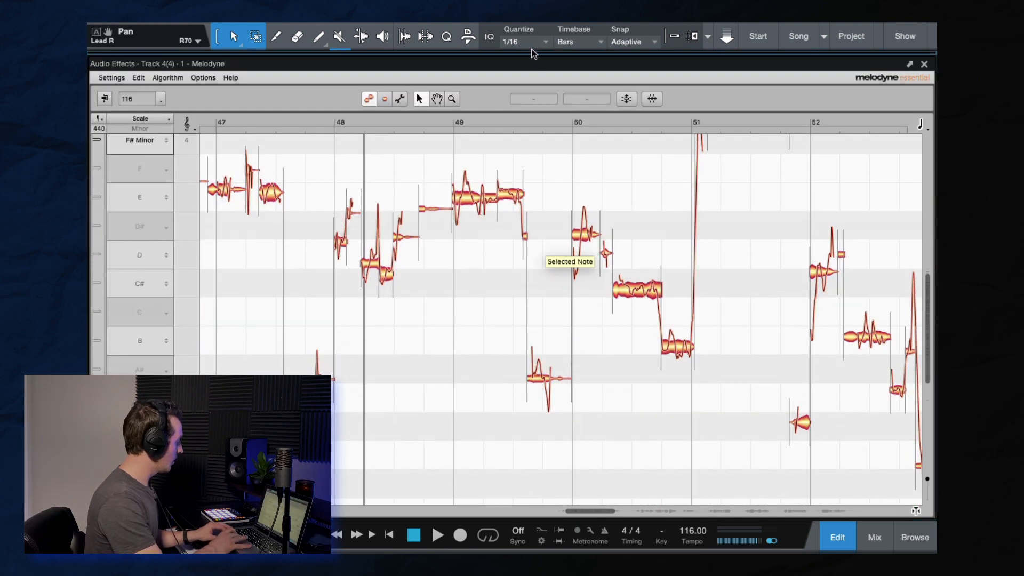
Play the Lead R phrase in Melodyne from bar 47 to just past bar 48
{"action": "scroll", "coordinate": [286, 278], "scroll_direction": "left", "scroll_amount": 3}
{"action": "scroll", "coordinate": [286, 278], "scroll_direction": "up", "scroll_amount": 1}
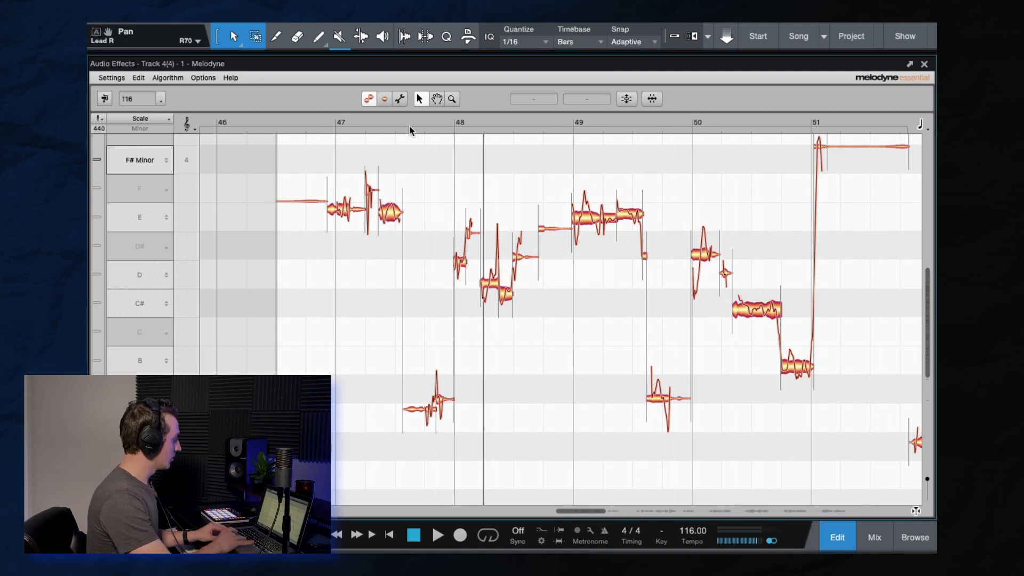
{"action": "left_click", "coordinate": [344, 124]}
{"action": "scroll", "coordinate": [476, 257], "scroll_direction": "up", "scroll_amount": 3}
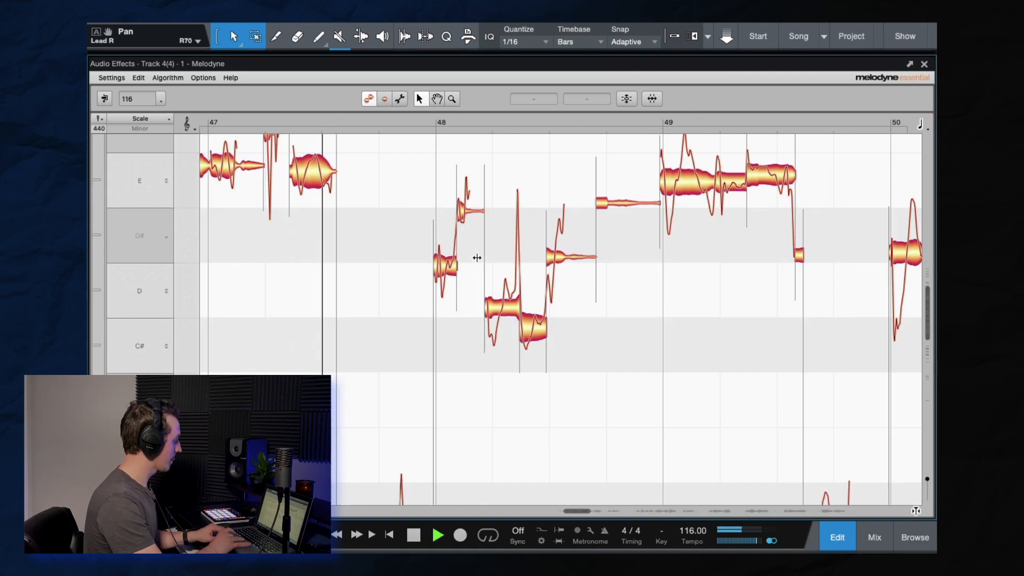
{"action": "scroll", "coordinate": [478, 256], "scroll_direction": "down", "scroll_amount": 1}
{"action": "key", "text": "space"}
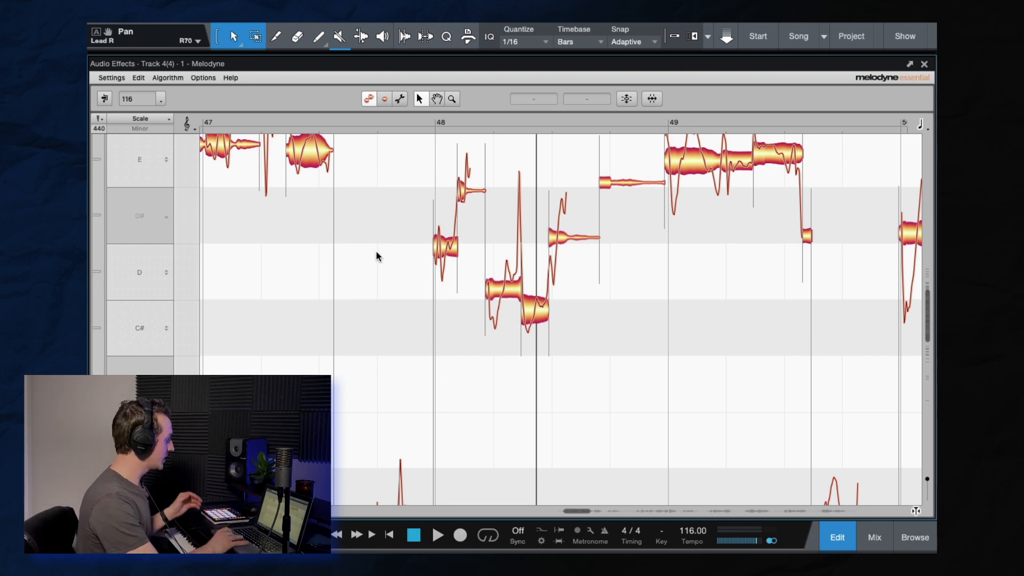
Review Melodyne's Pitch Grid snap options and leave them as set
{"action": "left_click", "coordinate": [193, 79]}
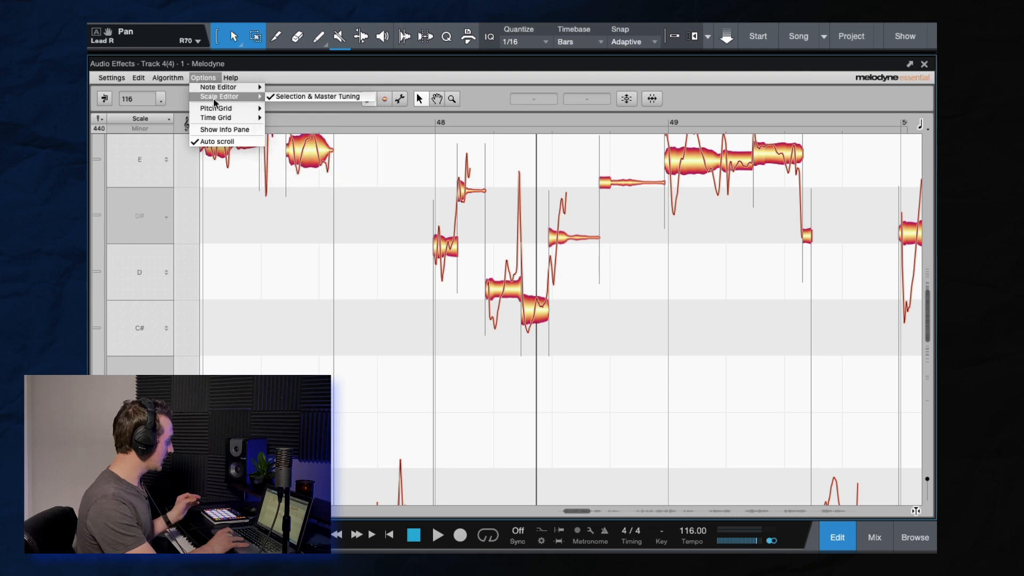
{"action": "mouse_move", "coordinate": [225, 120]}
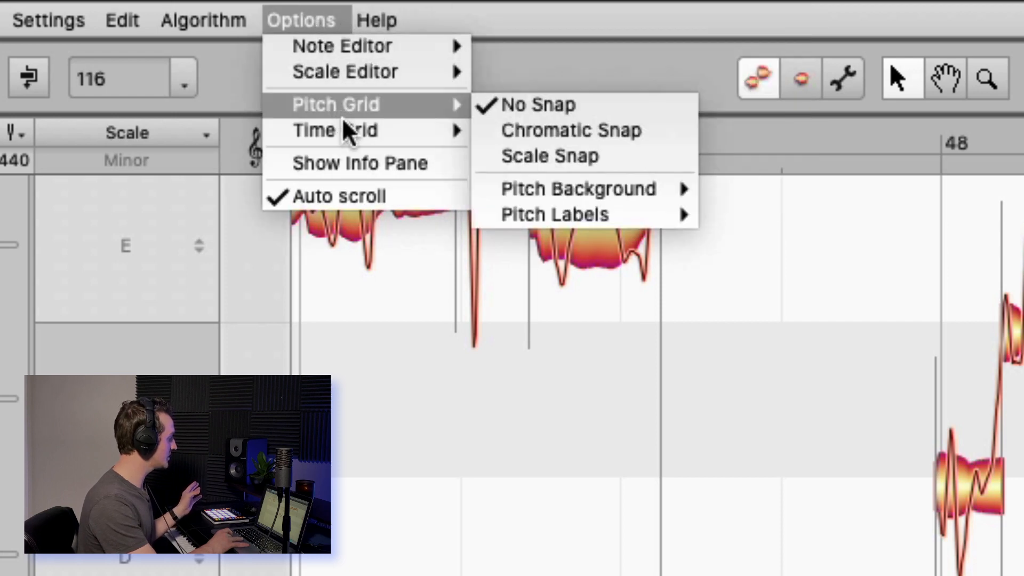
{"action": "mouse_move", "coordinate": [349, 133]}
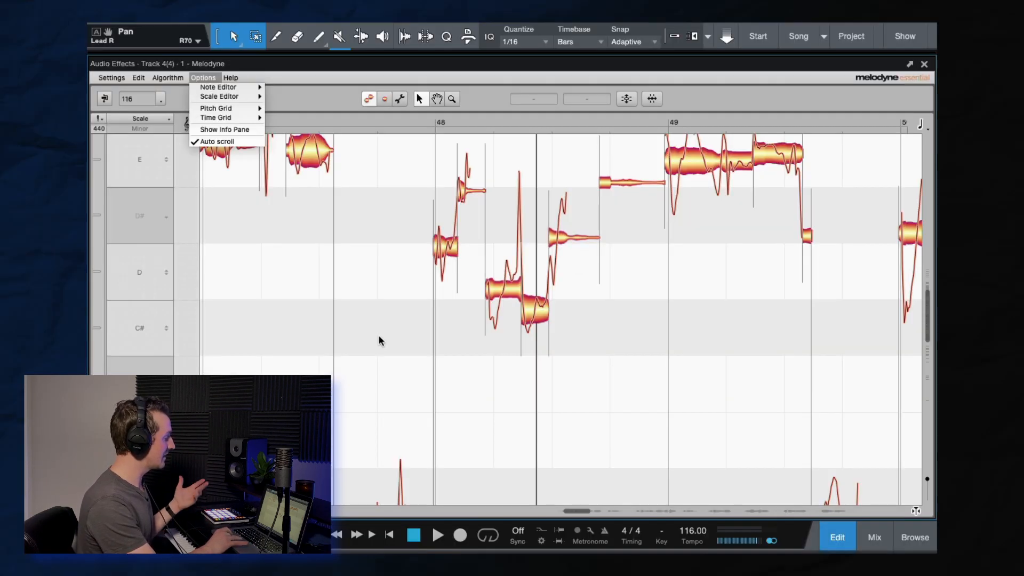
{"action": "left_click", "coordinate": [380, 338]}
Try lengthening the E4 note in bar 47 toward bar 48, and undo the stretch
{"action": "left_click", "coordinate": [434, 250]}
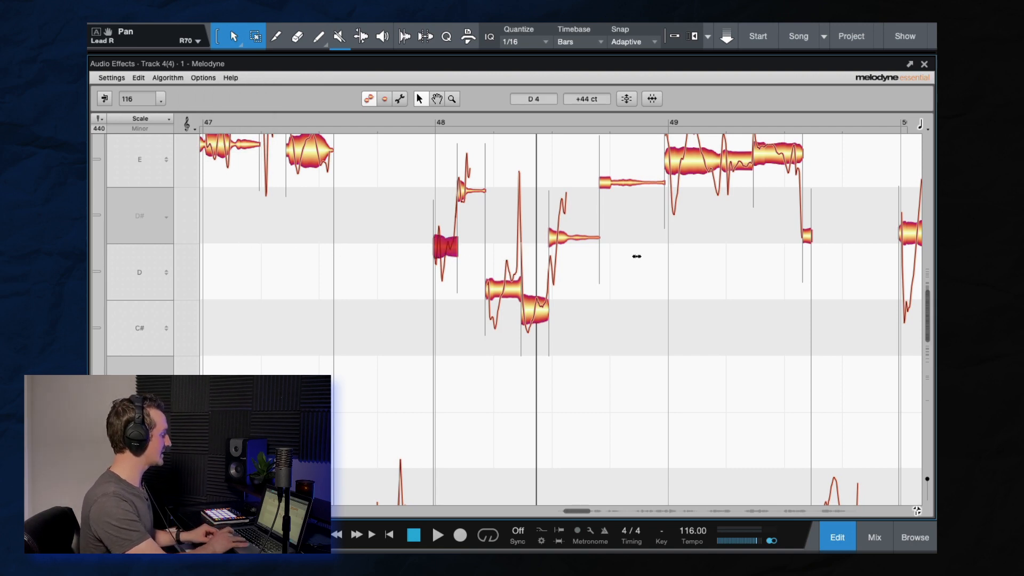
{"action": "left_click", "coordinate": [289, 150]}
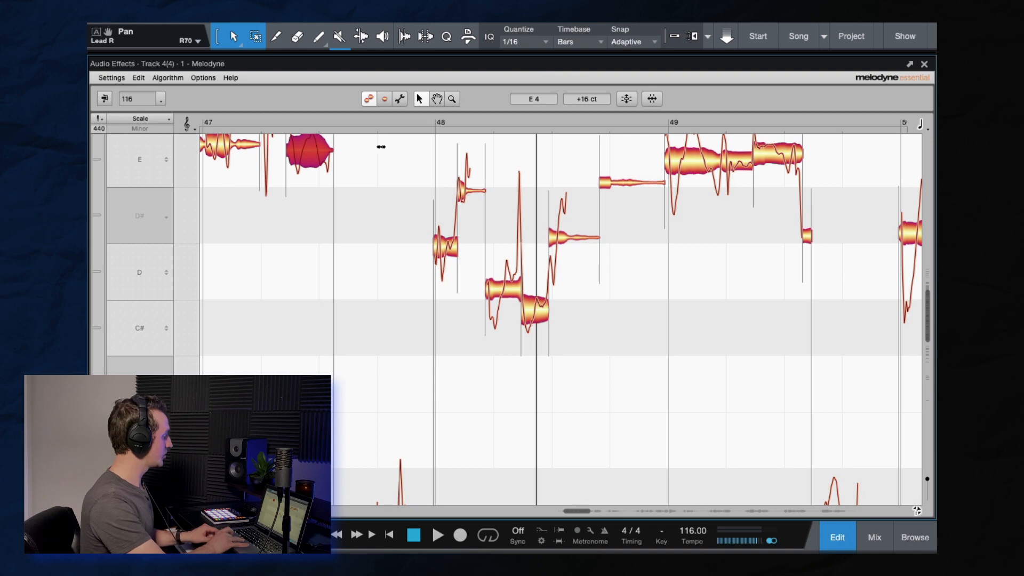
{"action": "left_click_drag", "start_coordinate": [328, 150], "coordinate": [419, 153]}
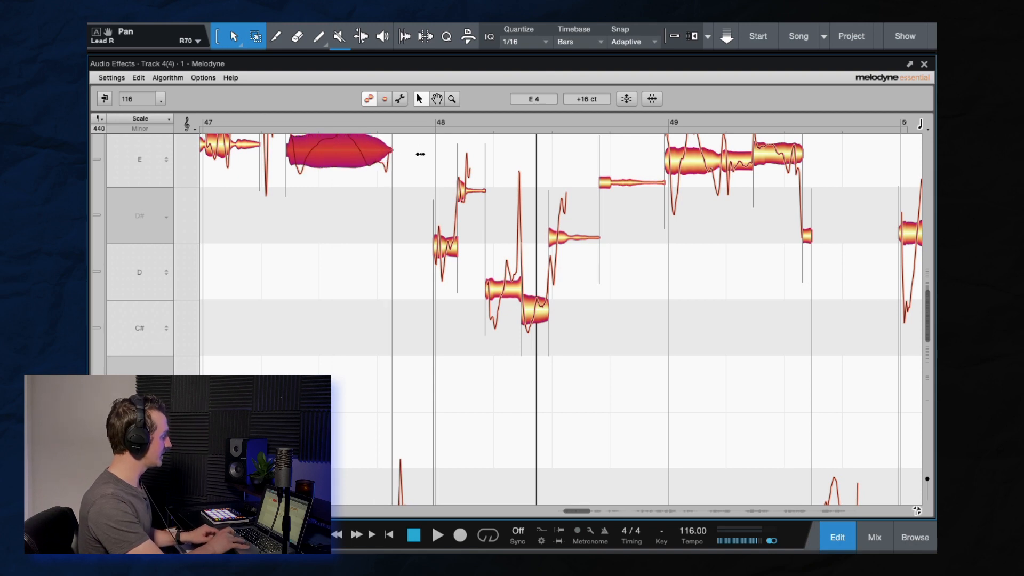
{"action": "key", "text": "ctrl+z"}
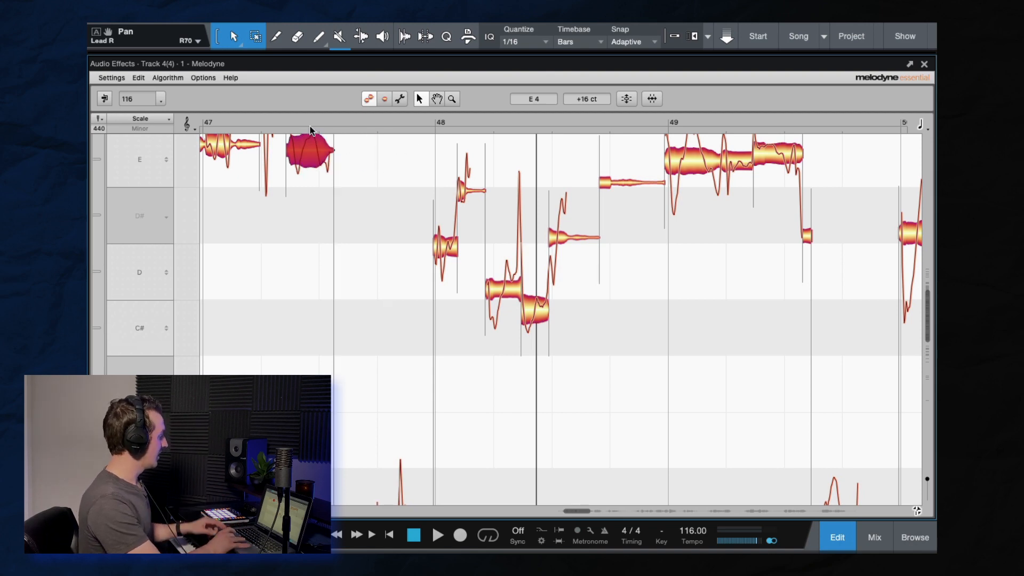
Deactivate Melodyne's time grid so notes can be moved freely in time
{"action": "left_click", "coordinate": [203, 77]}
{"action": "mouse_move", "coordinate": [230, 108]}
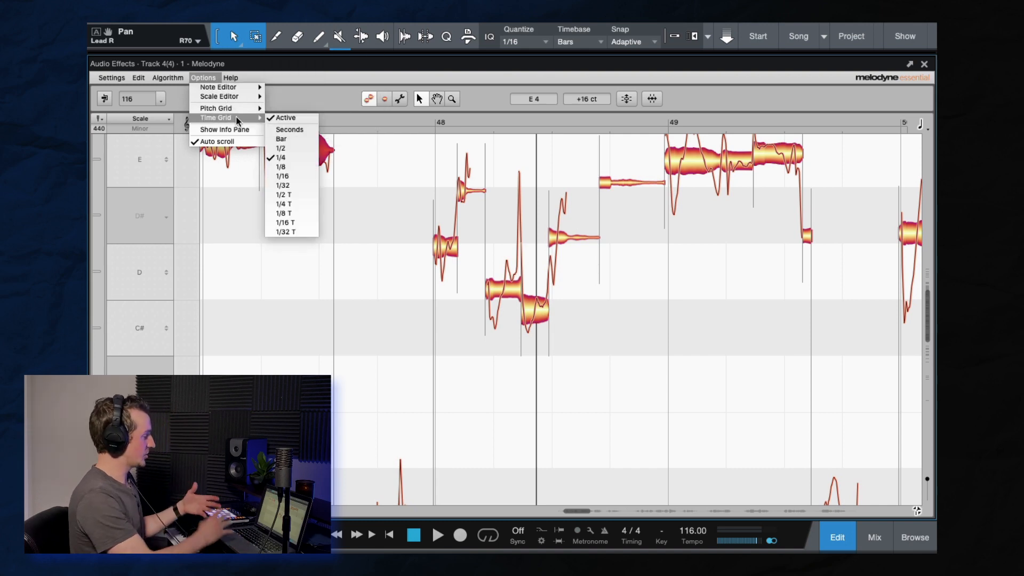
{"action": "left_click", "coordinate": [277, 116]}
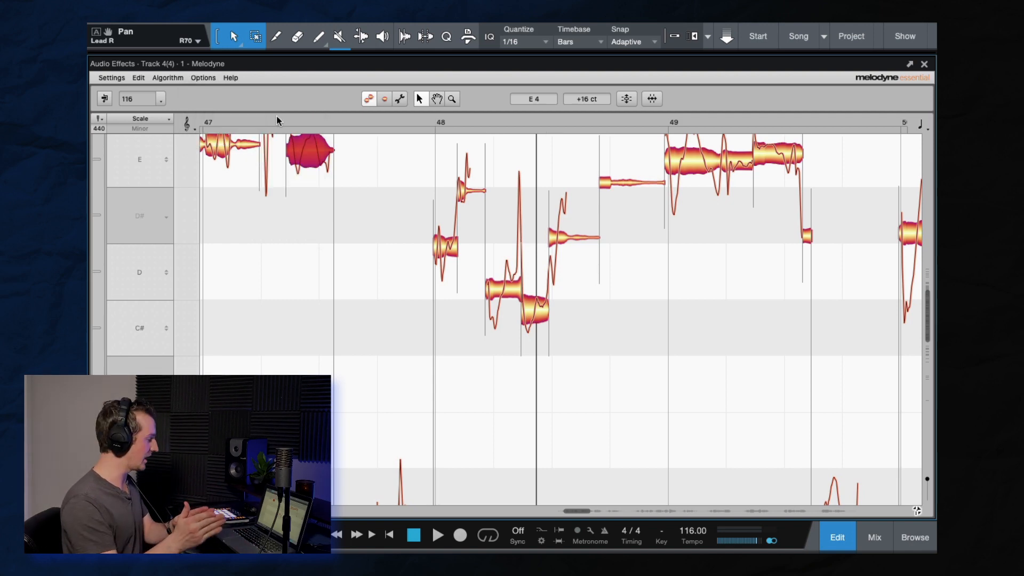
Play the Lead R phrase again from early in bar 47 toward bar 48
{"action": "scroll", "coordinate": [373, 303], "scroll_direction": "up", "scroll_amount": 1}
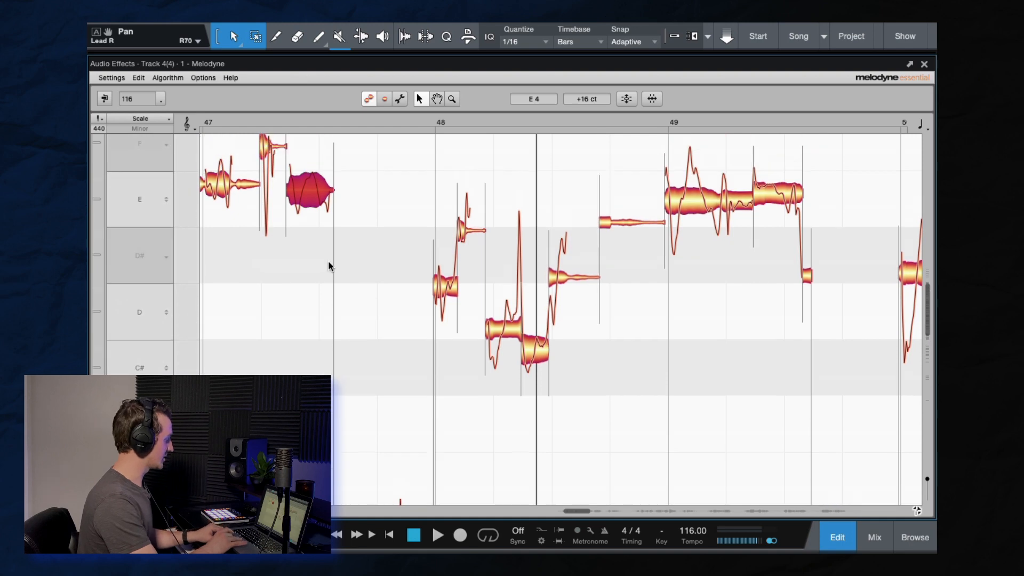
{"action": "left_click", "coordinate": [246, 120]}
{"action": "key", "text": "space"}
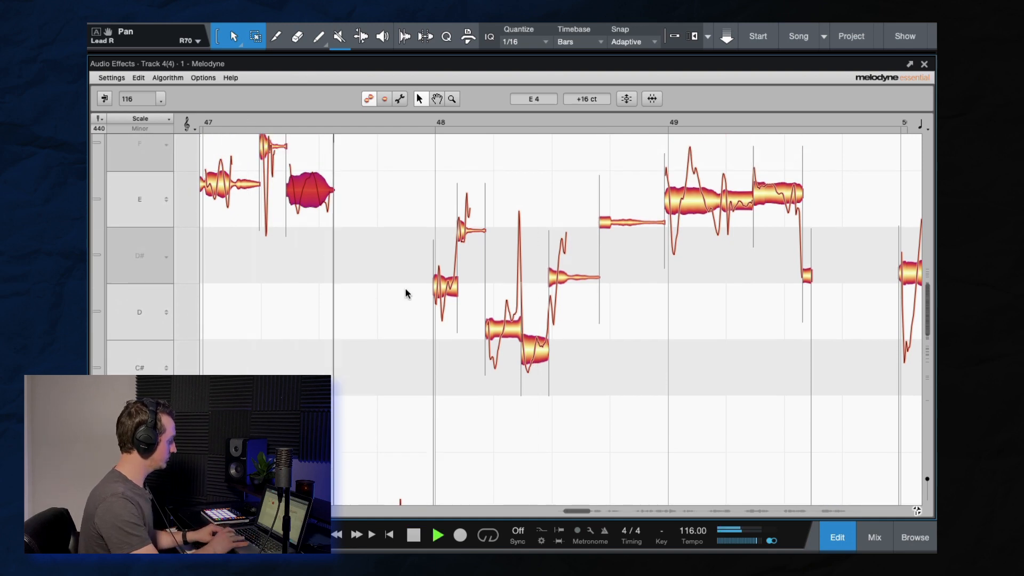
{"action": "key", "text": "space"}
Move the start of the D4 note at bar 48 slightly later, toward the bar line, and play it back
{"action": "scroll", "coordinate": [446, 285], "scroll_direction": "up", "scroll_amount": 5}
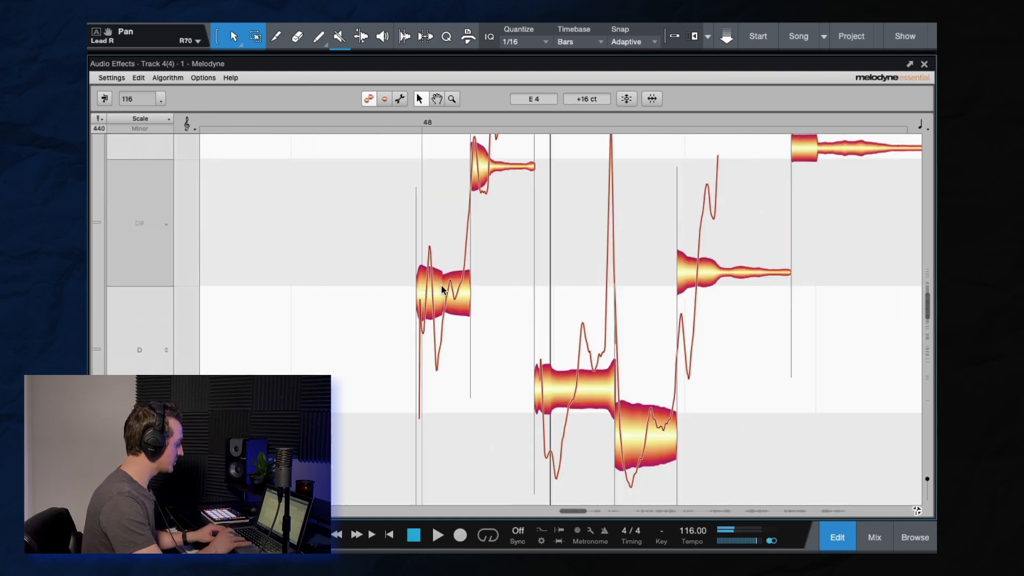
{"action": "left_click", "coordinate": [403, 122]}
{"action": "key", "text": "space"}
{"action": "key", "text": "space"}
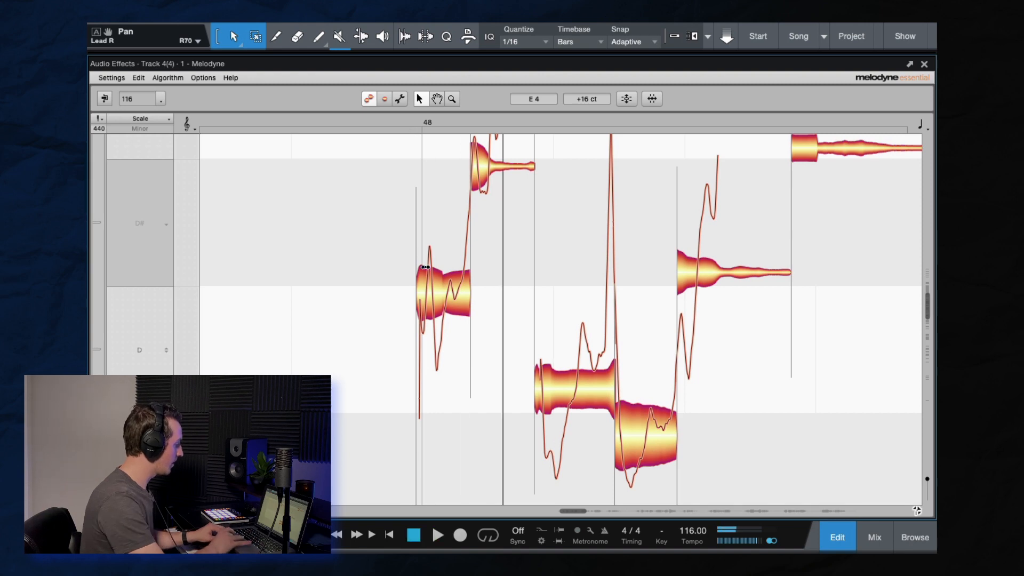
{"action": "left_click", "coordinate": [418, 289]}
{"action": "left_click_drag", "start_coordinate": [418, 289], "coordinate": [420, 289]}
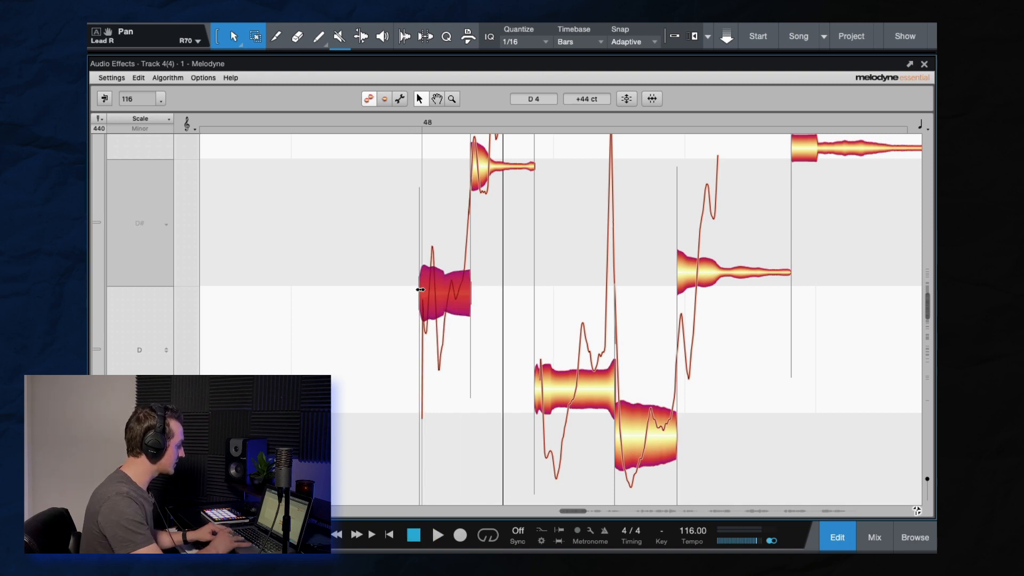
{"action": "left_click", "coordinate": [380, 122]}
{"action": "key", "text": "space"}
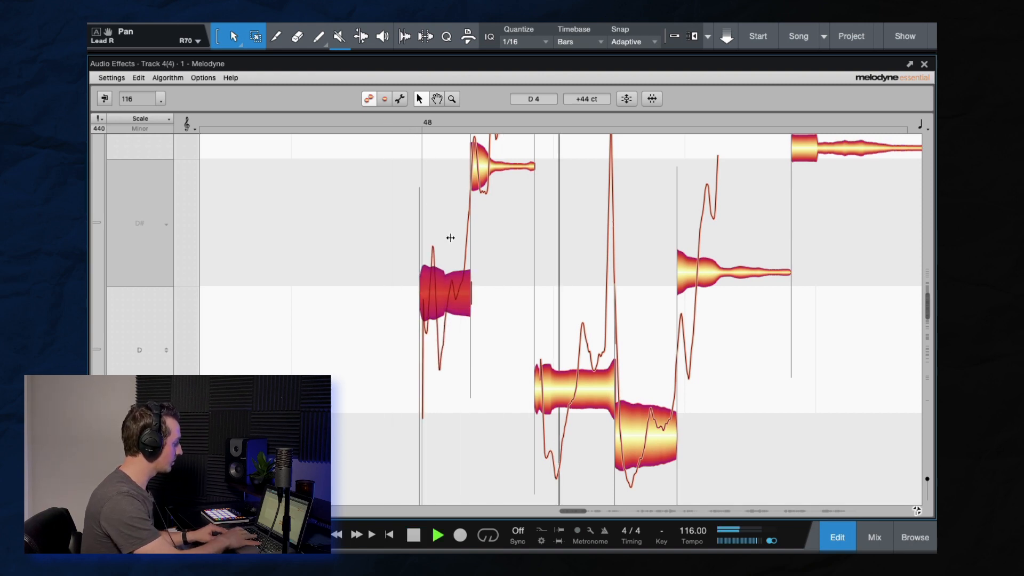
{"action": "key", "text": "space"}
Play the lead vocal from late in bar 47 through bar 54, following the notes for further timing problems
{"action": "scroll", "coordinate": [468, 236], "scroll_direction": "down", "scroll_amount": 3}
{"action": "left_click", "coordinate": [344, 121]}
{"action": "key", "text": "space"}
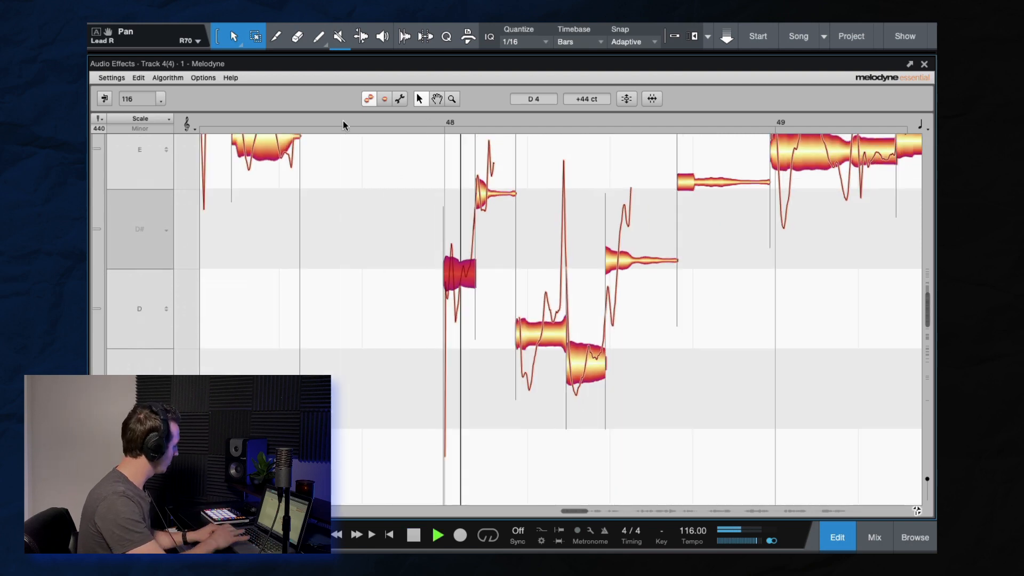
{"action": "scroll", "coordinate": [516, 224], "scroll_direction": "right", "scroll_amount": 4}
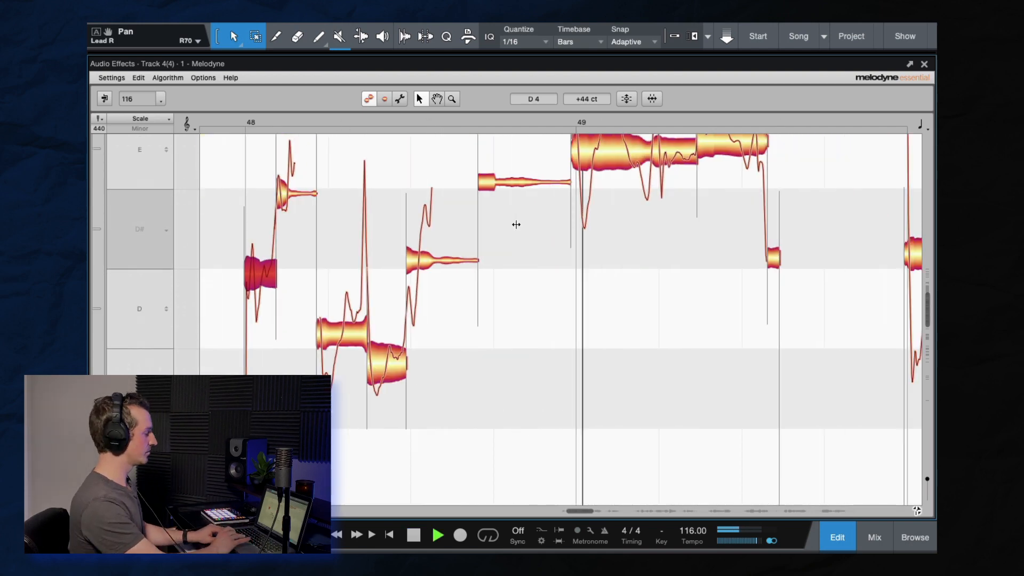
{"action": "scroll", "coordinate": [516, 225], "scroll_direction": "down", "scroll_amount": 3}
{"action": "scroll", "coordinate": [670, 255], "scroll_direction": "up", "scroll_amount": 2}
{"action": "scroll", "coordinate": [670, 254], "scroll_direction": "right", "scroll_amount": 4}
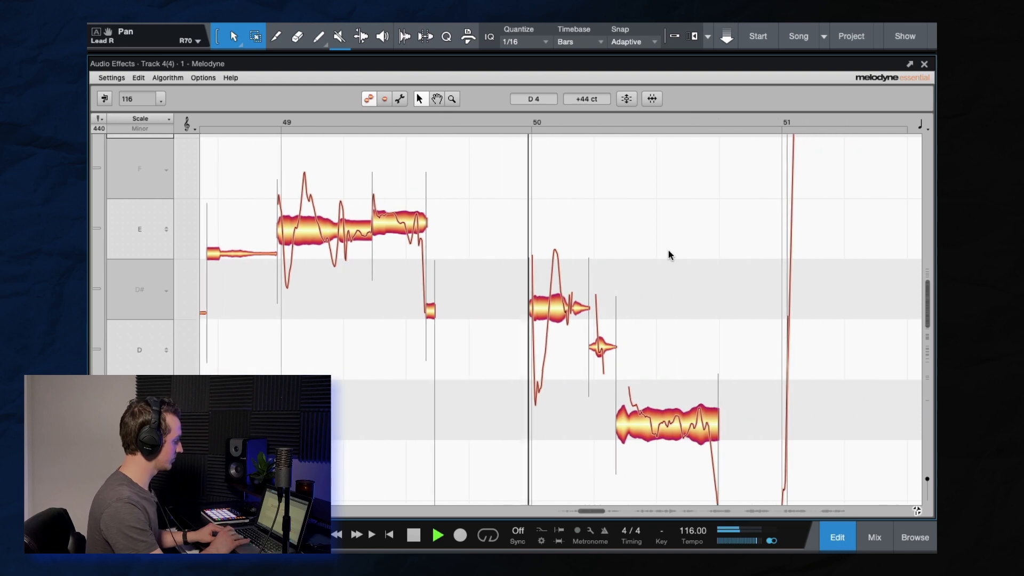
{"action": "scroll", "coordinate": [575, 336], "scroll_direction": "down", "scroll_amount": 1}
{"action": "scroll", "coordinate": [576, 335], "scroll_direction": "down", "scroll_amount": 4}
{"action": "scroll", "coordinate": [576, 336], "scroll_direction": "right", "scroll_amount": 3}
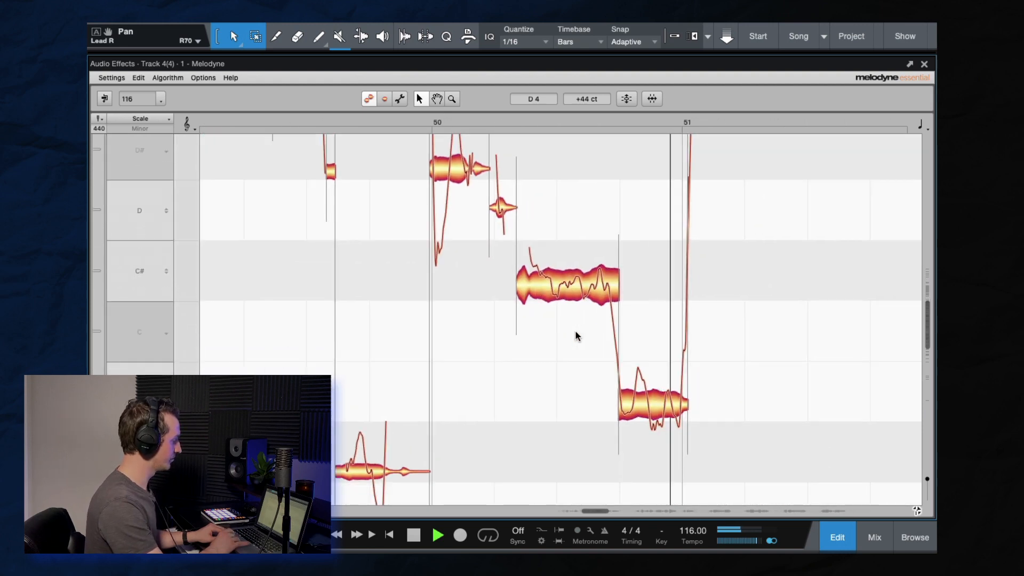
{"action": "scroll", "coordinate": [576, 335], "scroll_direction": "down", "scroll_amount": 4}
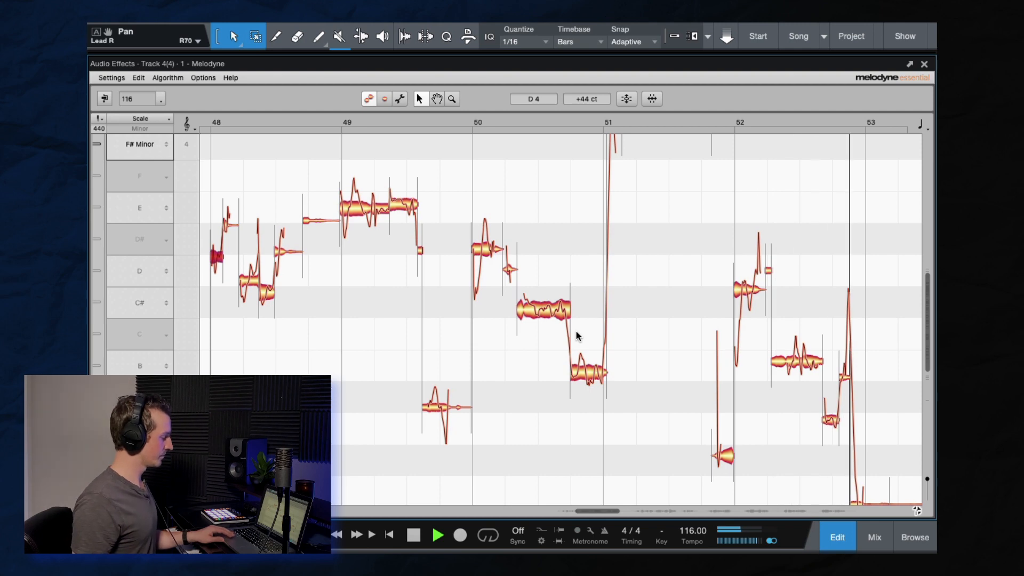
{"action": "key", "text": "space"}
{"action": "scroll", "coordinate": [576, 335], "scroll_direction": "down", "scroll_amount": 5}
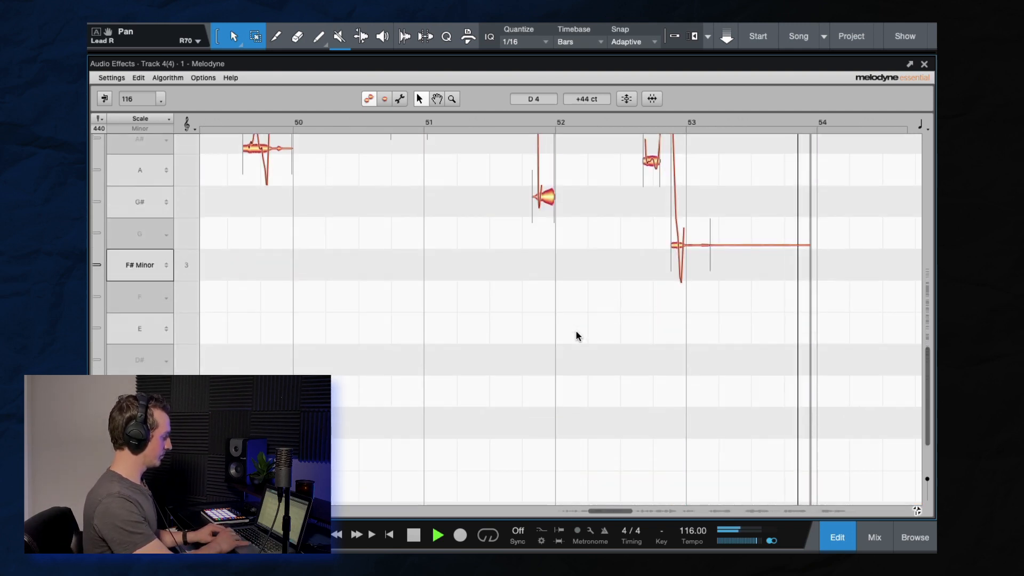
{"action": "scroll", "coordinate": [640, 325], "scroll_direction": "up", "scroll_amount": 4}
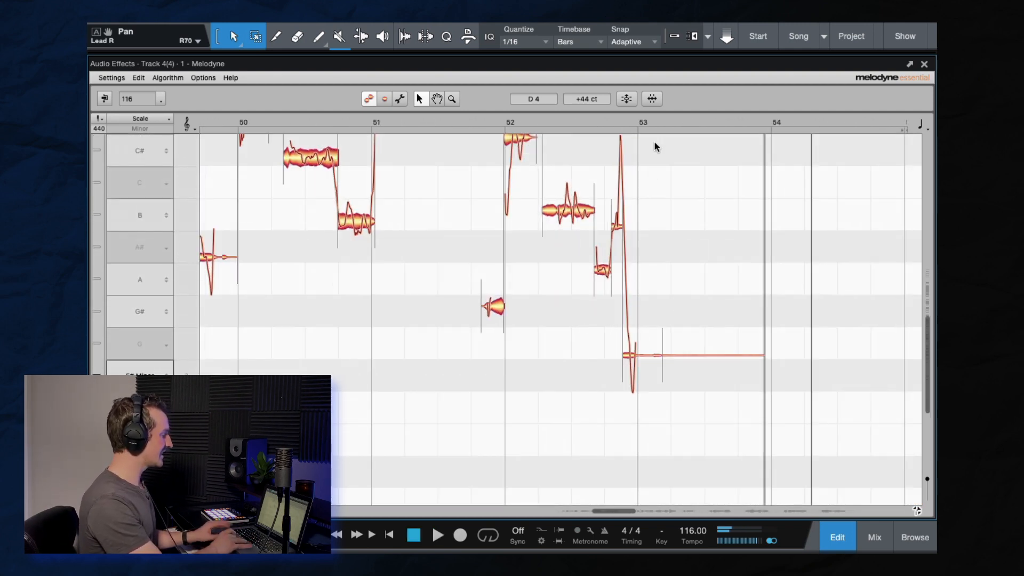
Play the phrase ending from the second half of bar 52 to past bar 53, checking the final G3 note
{"action": "left_click", "coordinate": [592, 117]}
{"action": "key", "text": "space"}
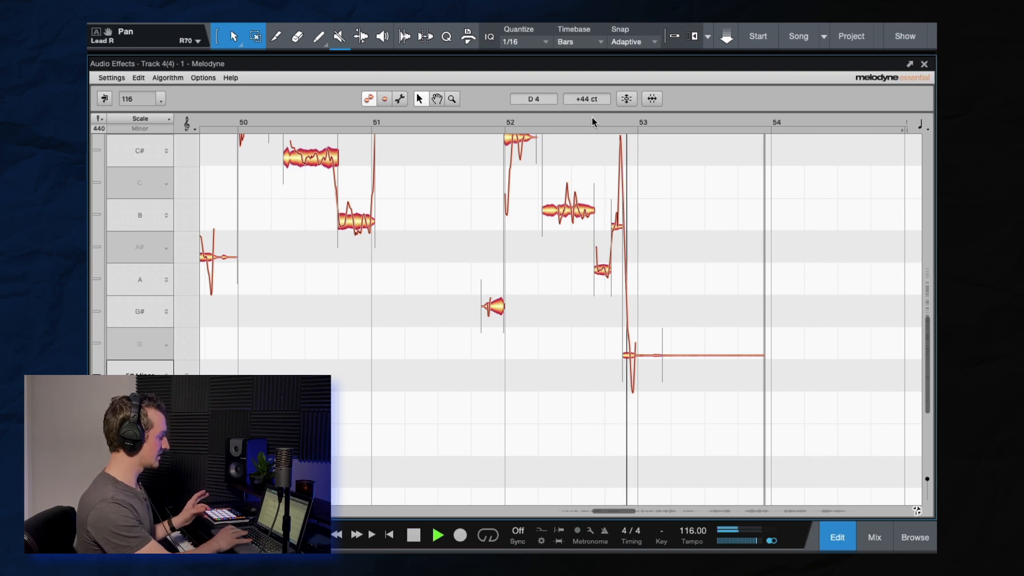
{"action": "key", "text": "space"}
{"action": "scroll", "coordinate": [662, 309], "scroll_direction": "up", "scroll_amount": 3}
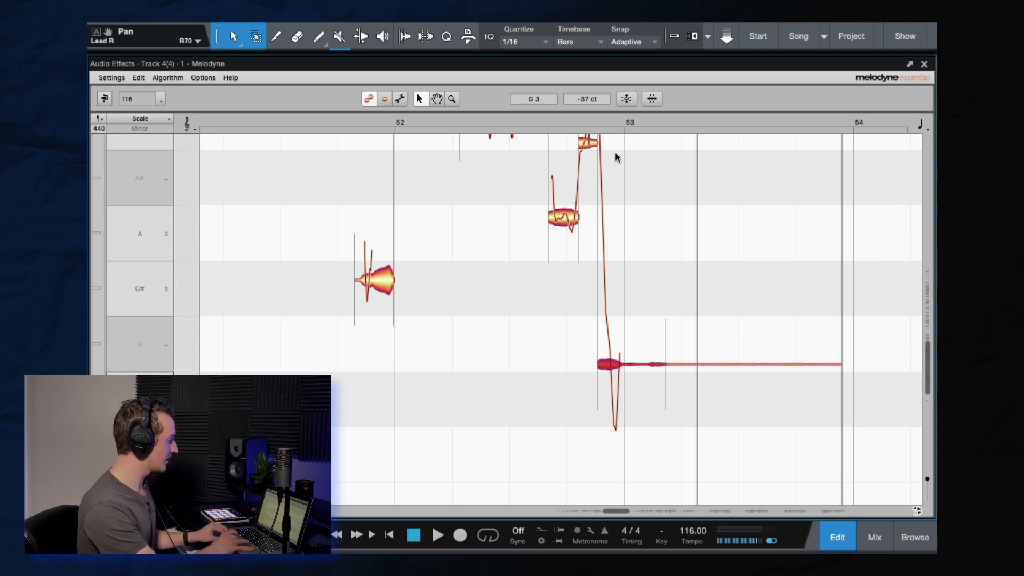
{"action": "left_click", "coordinate": [589, 120]}
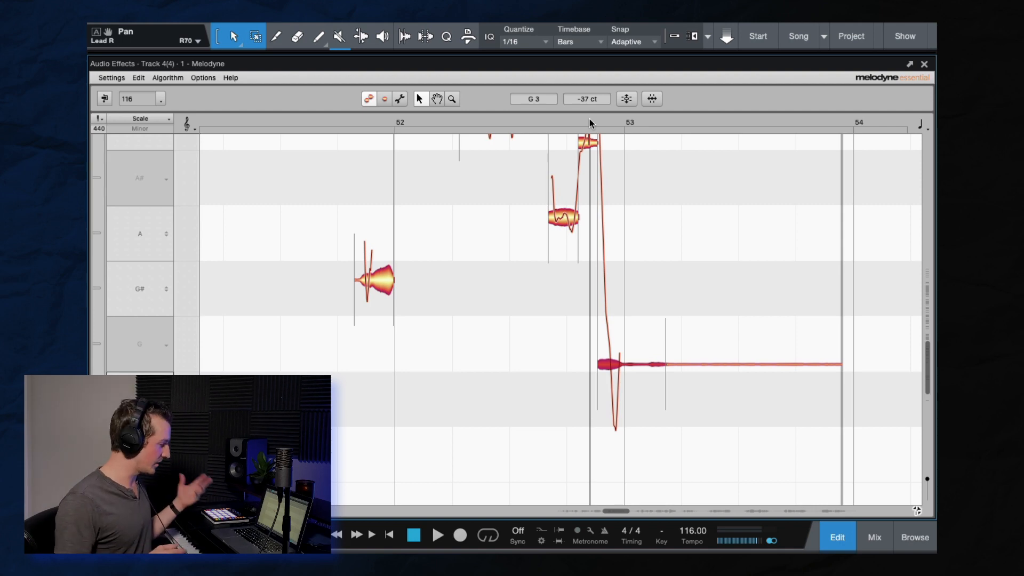
{"action": "left_click", "coordinate": [558, 122]}
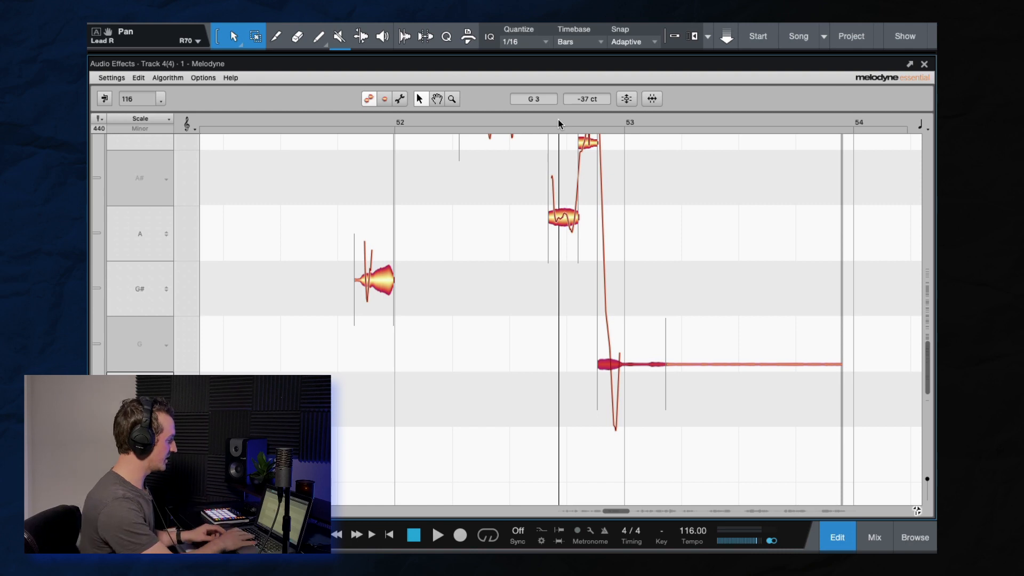
{"action": "key", "text": "space"}
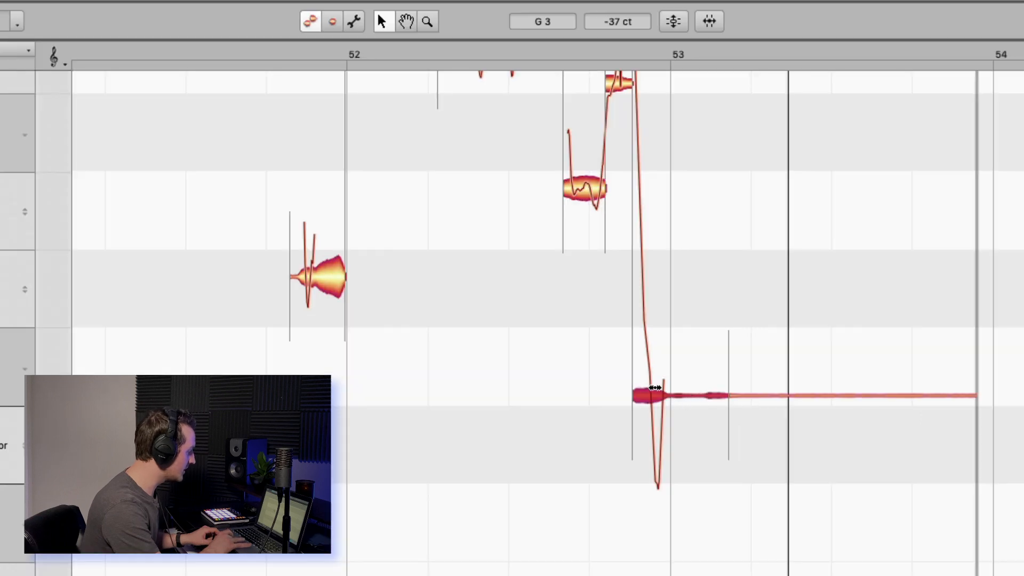
Split the final G3 note just after bar 53 and select the short segment following the split
{"action": "scroll", "coordinate": [691, 394], "scroll_direction": "up", "scroll_amount": 3}
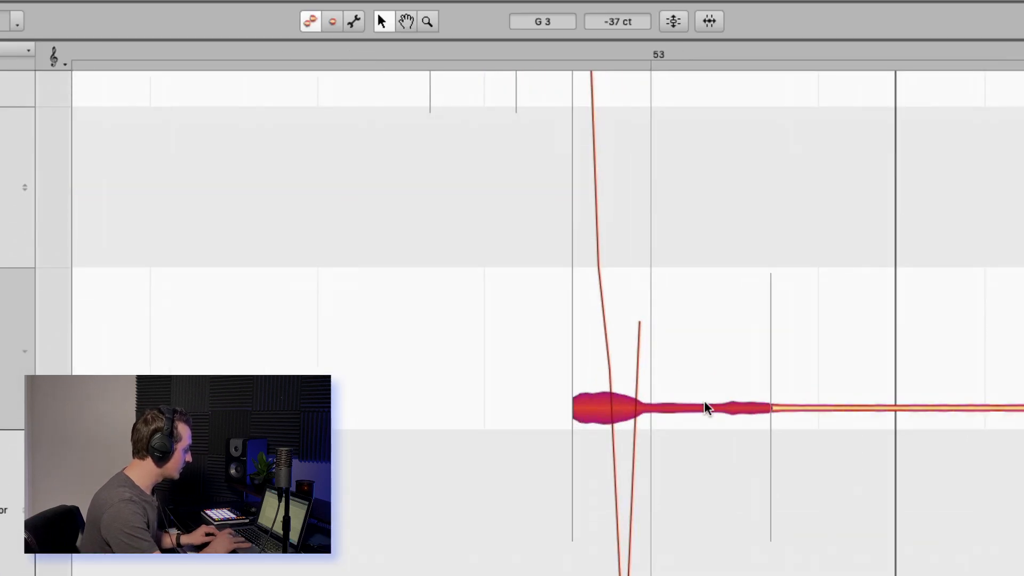
{"action": "double_click", "coordinate": [708, 334]}
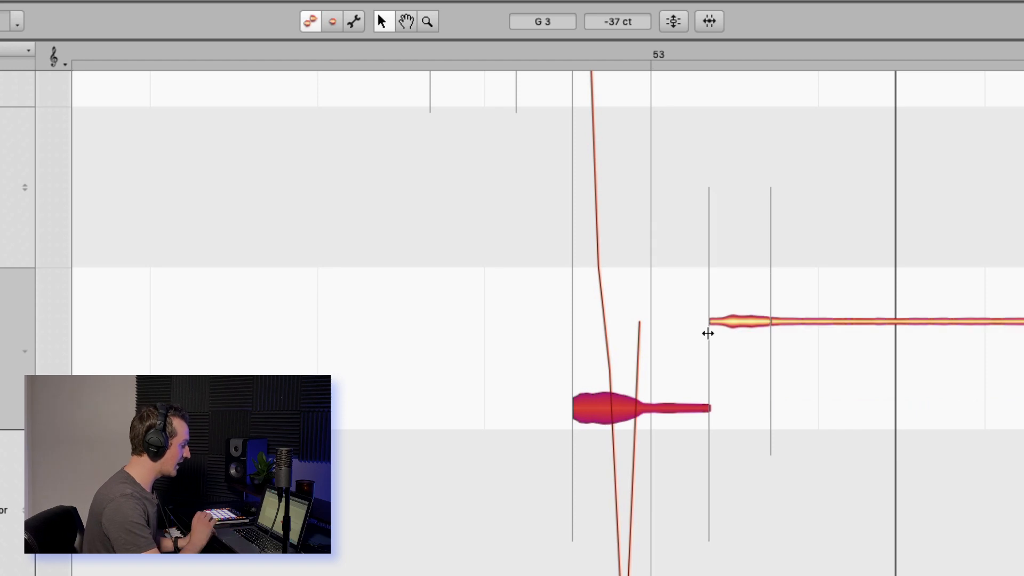
{"action": "left_click", "coordinate": [731, 323]}
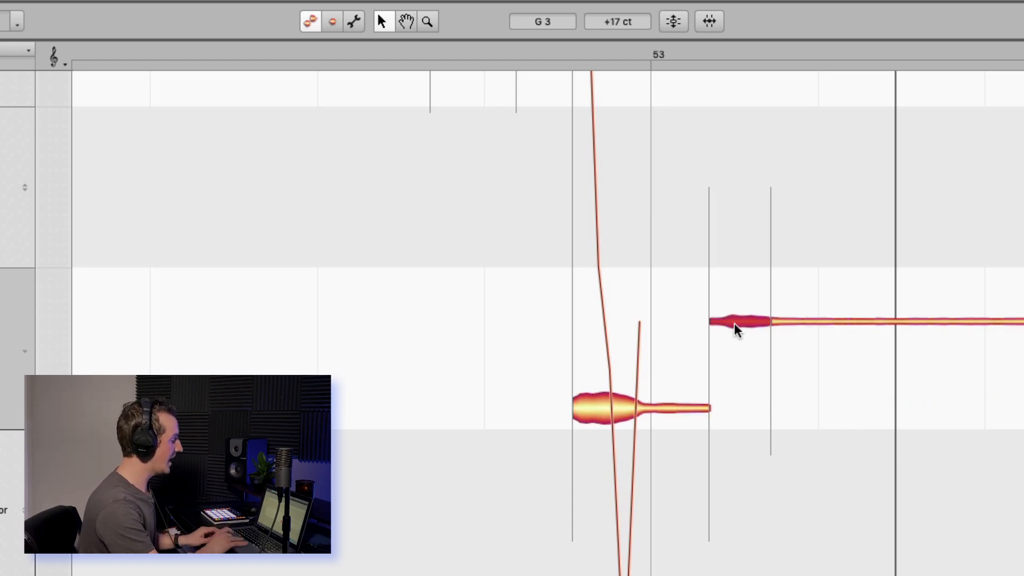
{"action": "left_click", "coordinate": [797, 321]}
{"action": "left_click", "coordinate": [711, 320]}
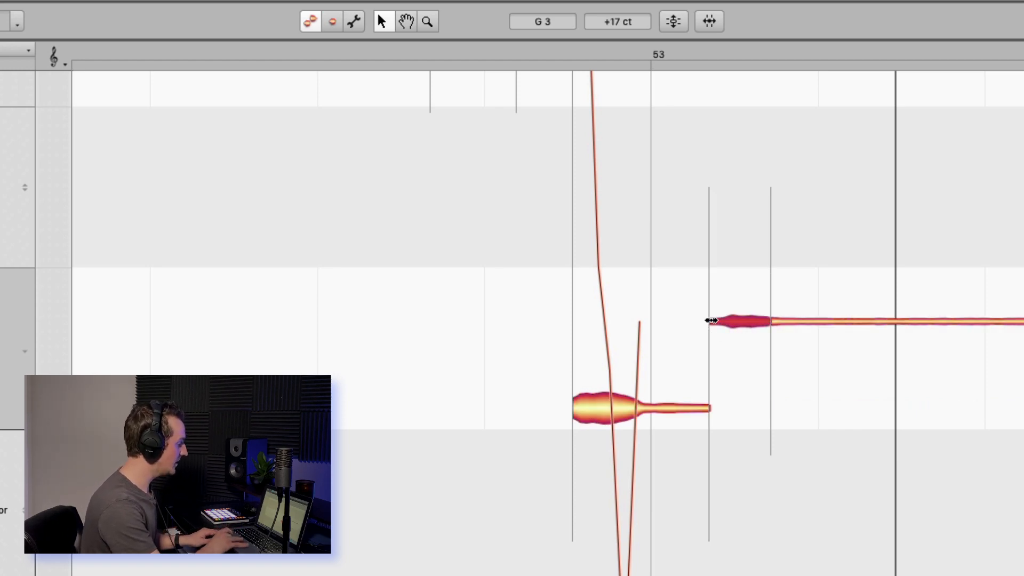
Add the long sustained segment to the selection, shift the start of both segments earlier toward bar 53, and play the result
{"action": "mouse_move", "coordinate": [746, 321]}
{"action": "left_mouse_down"}
{"action": "mouse_move", "coordinate": [750, 306]}
{"action": "mouse_move", "coordinate": [757, 320]}
{"action": "left_mouse_up"}
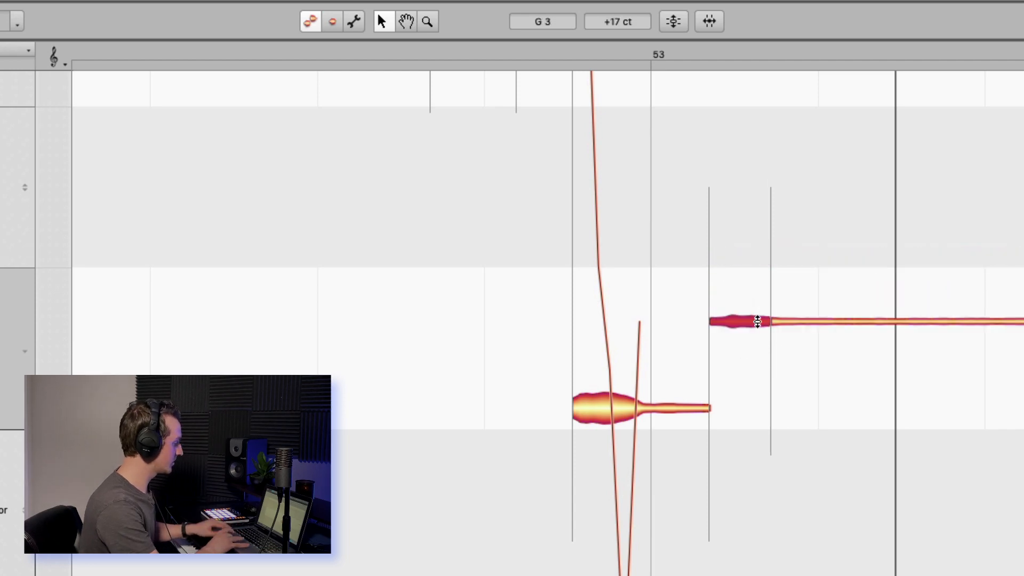
{"action": "left_click", "coordinate": [801, 323], "text": "shift"}
{"action": "left_click_drag", "start_coordinate": [709, 323], "coordinate": [667, 312]}
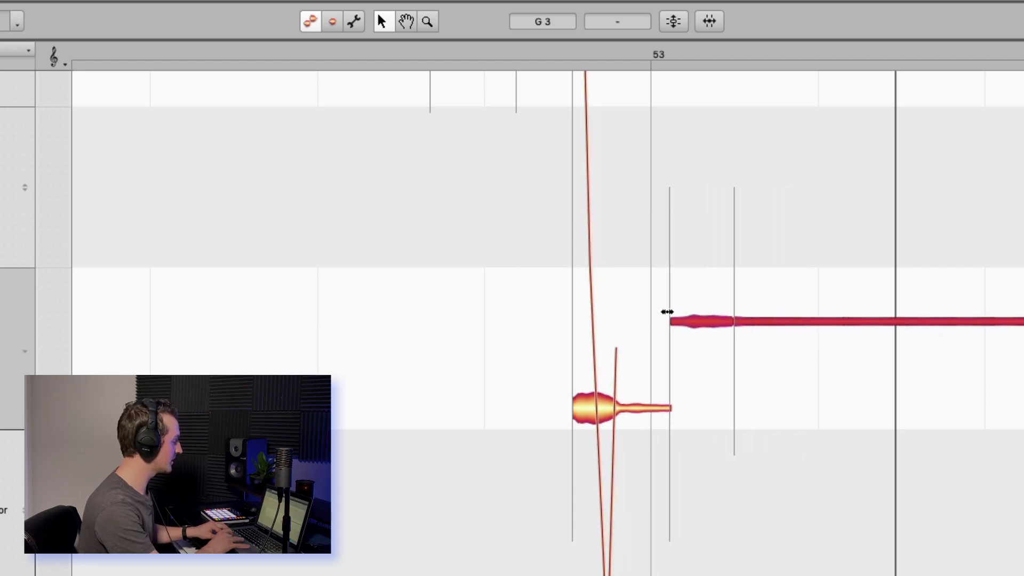
{"action": "left_click", "coordinate": [466, 52]}
{"action": "key", "text": "space"}
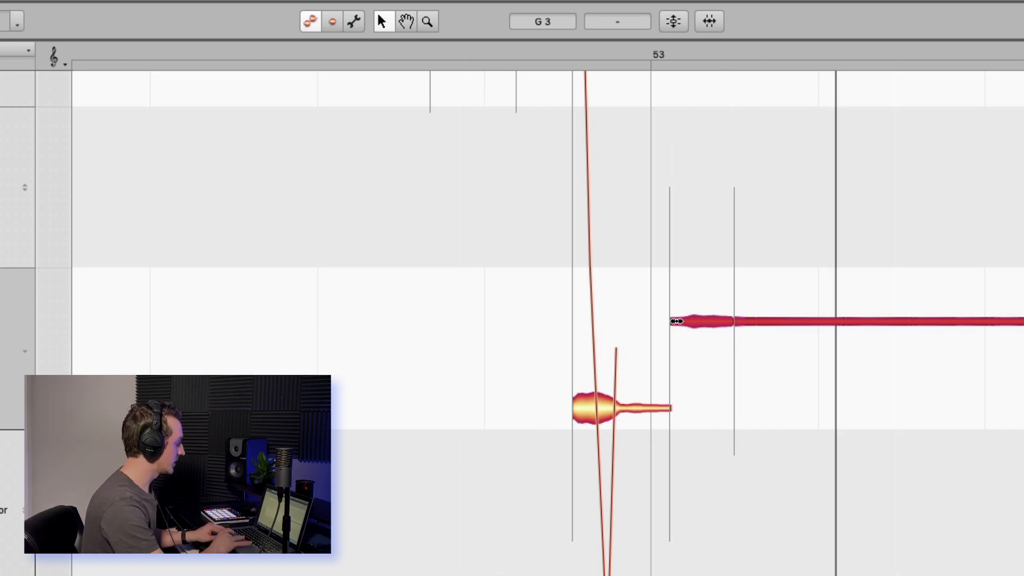
Bring the start of the selected tail segments almost onto the bar 53 line and play the ending
{"action": "left_click_drag", "start_coordinate": [676, 320], "coordinate": [662, 315]}
{"action": "double_click", "coordinate": [494, 53]}
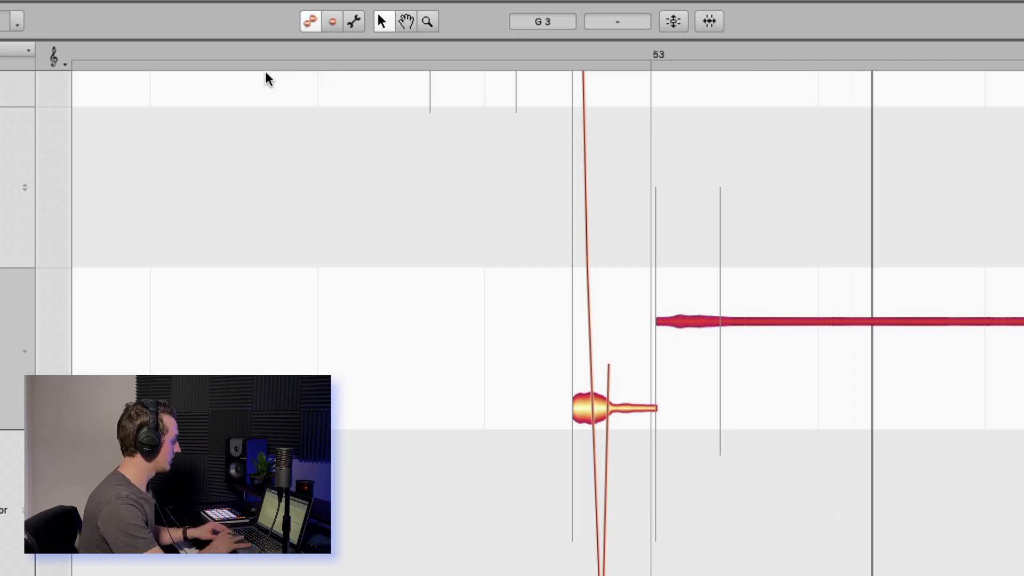
{"action": "double_click", "coordinate": [256, 53]}
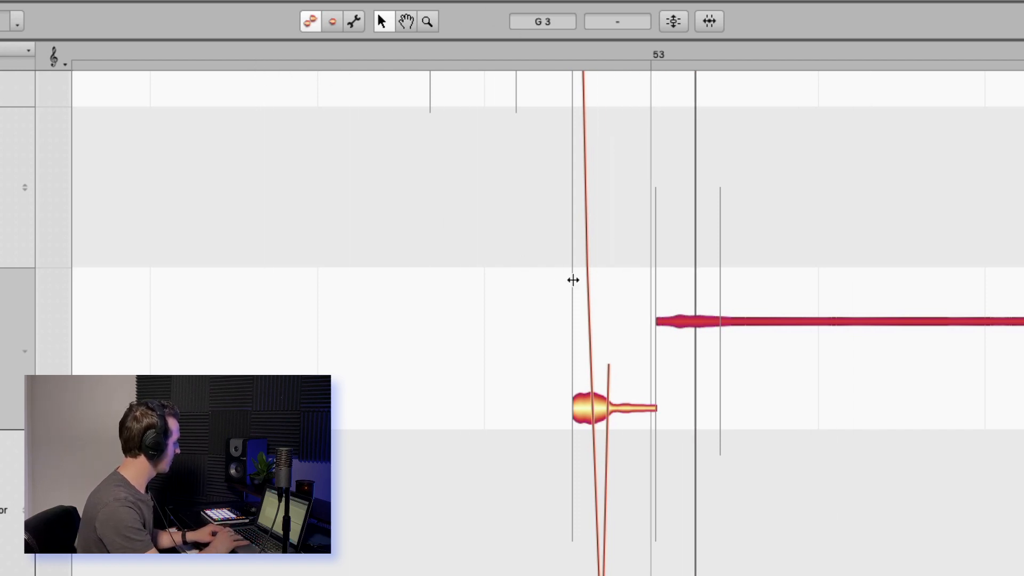
Shift the start of the tail segments to slightly ahead of the bar 53 line and replay the ending
{"action": "scroll", "coordinate": [573, 281], "scroll_direction": "right", "scroll_amount": 2}
{"action": "key", "text": "space"}
{"action": "left_click_drag", "start_coordinate": [601, 322], "coordinate": [588, 321]}
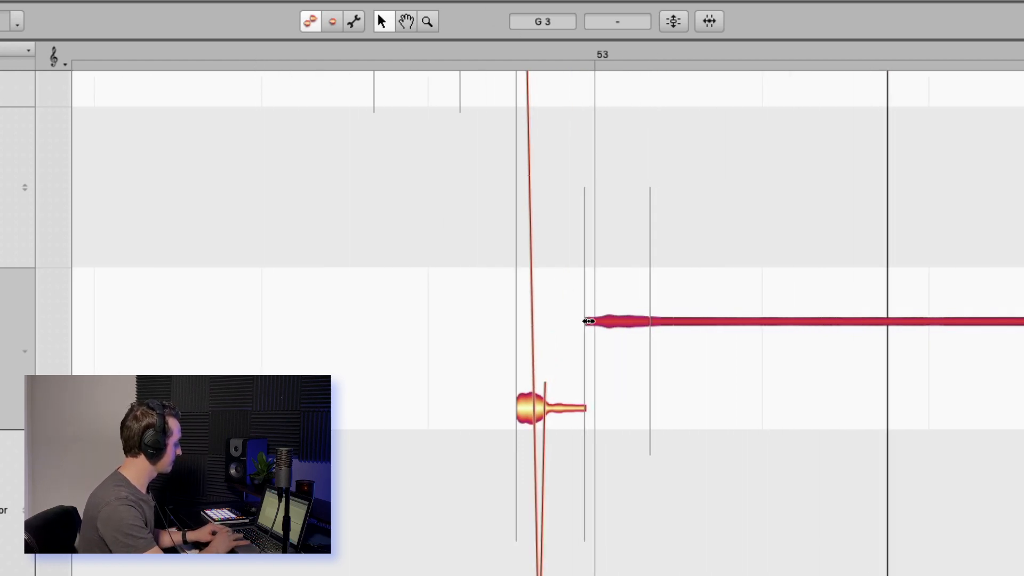
{"action": "double_click", "coordinate": [365, 52]}
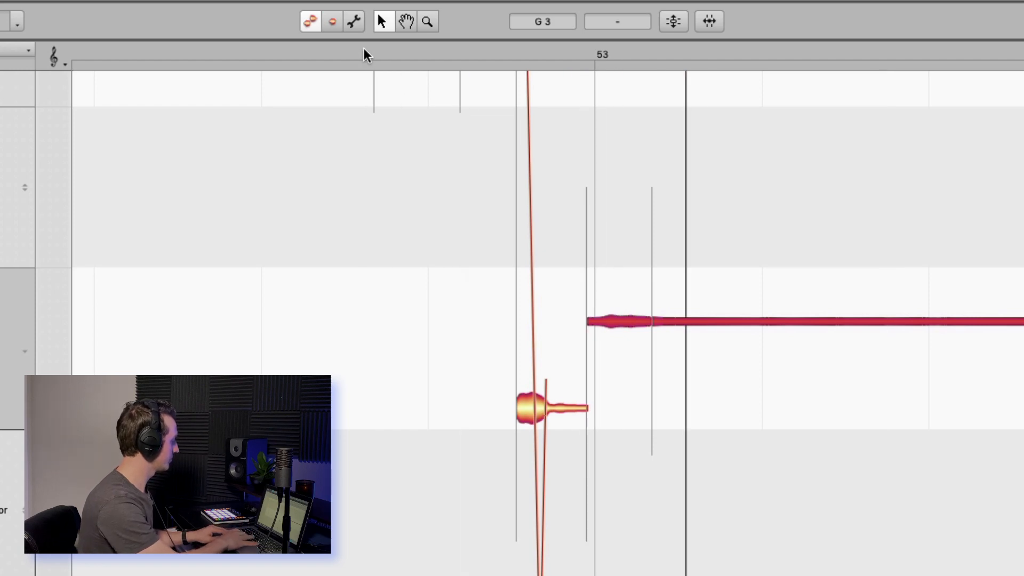
{"action": "scroll", "coordinate": [673, 237], "scroll_direction": "down", "scroll_amount": 5}
{"action": "double_click", "coordinate": [442, 44]}
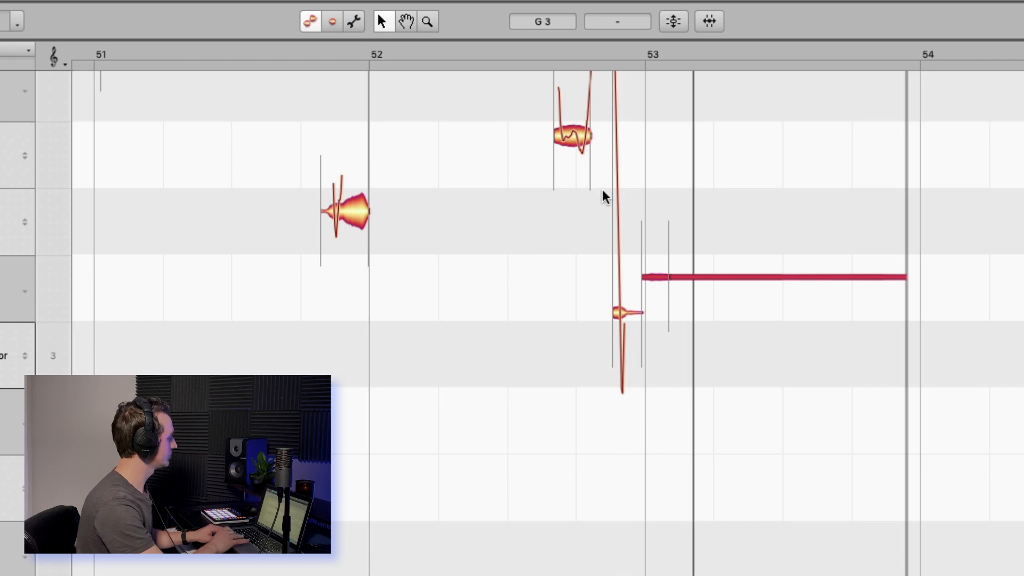
Nudge the start of the tail segments a little further ahead of bar 53 and listen to the phrase ending
{"action": "key", "text": "space"}
{"action": "scroll", "coordinate": [603, 197], "scroll_direction": "up", "scroll_amount": 3}
{"action": "left_click_drag", "start_coordinate": [673, 339], "coordinate": [663, 340]}
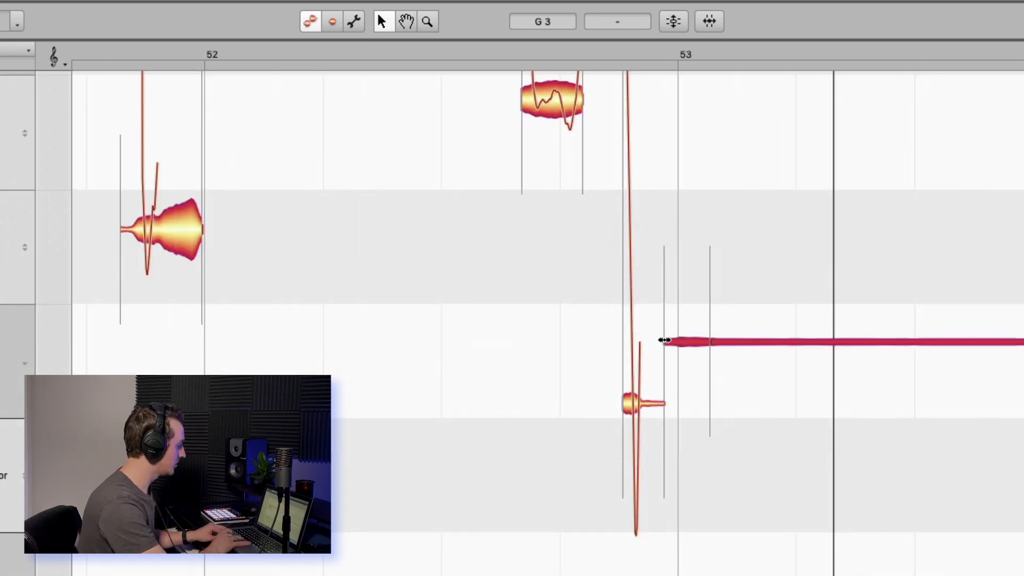
{"action": "double_click", "coordinate": [482, 52]}
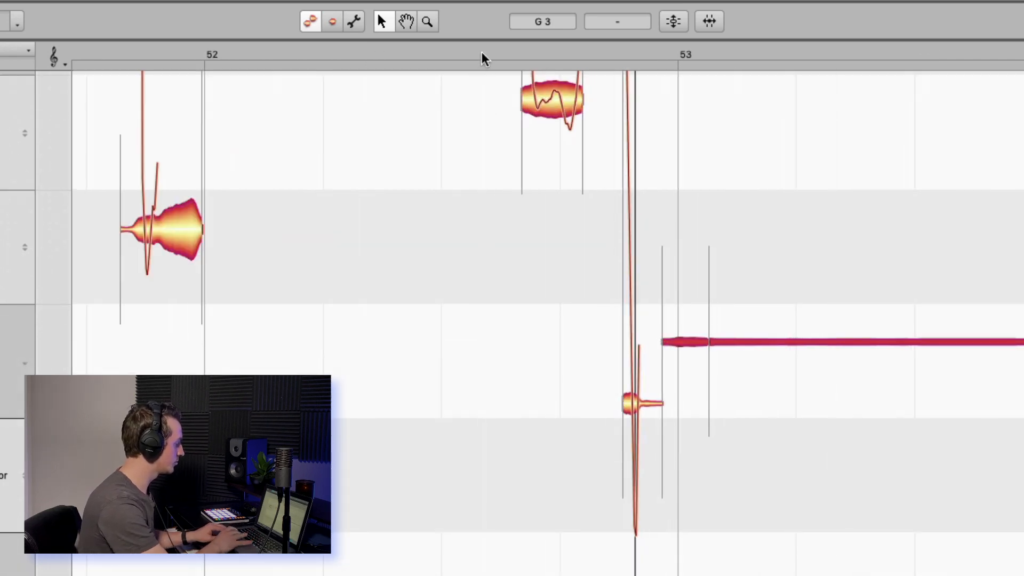
{"action": "scroll", "coordinate": [608, 226], "scroll_direction": "down", "scroll_amount": 3}
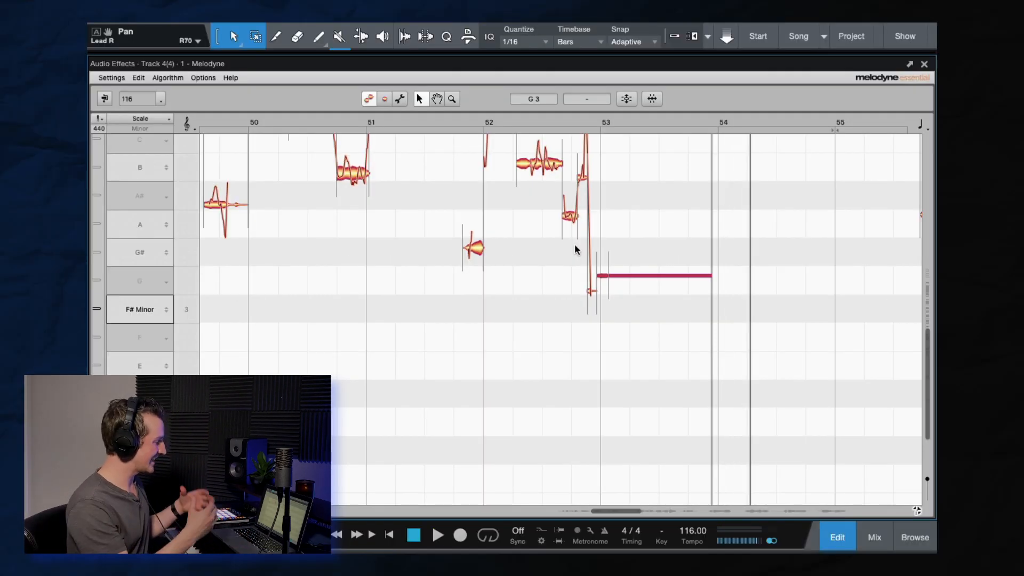
Select the short A note just before bar 53 in the Lead R phrase and play from shortly ahead of it
{"action": "scroll", "coordinate": [574, 244], "scroll_direction": "up", "scroll_amount": 5}
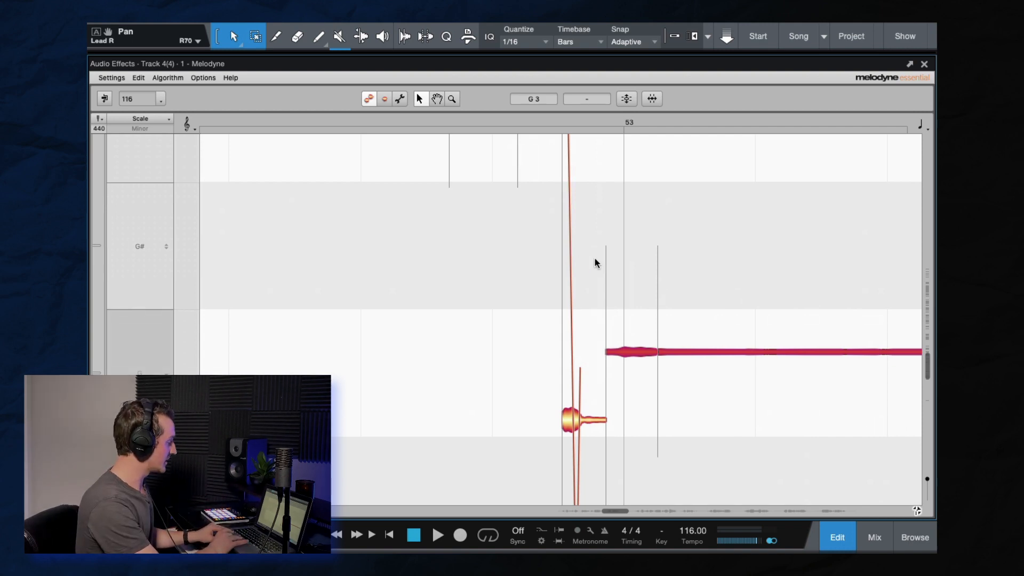
{"action": "scroll", "coordinate": [561, 417], "scroll_direction": "up", "scroll_amount": 1}
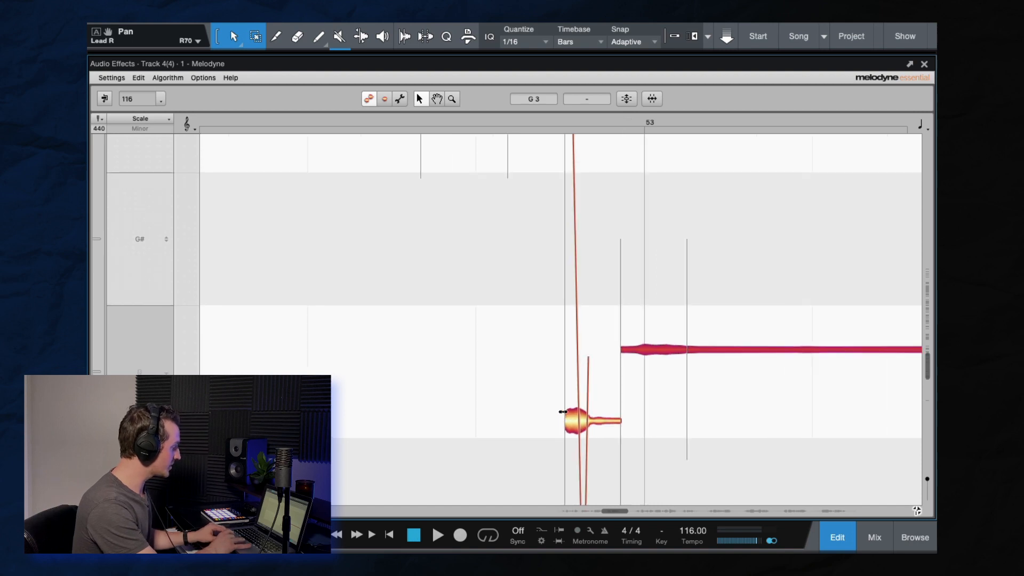
{"action": "scroll", "coordinate": [562, 411], "scroll_direction": "up", "scroll_amount": 5}
{"action": "scroll", "coordinate": [473, 433], "scroll_direction": "down", "scroll_amount": 3}
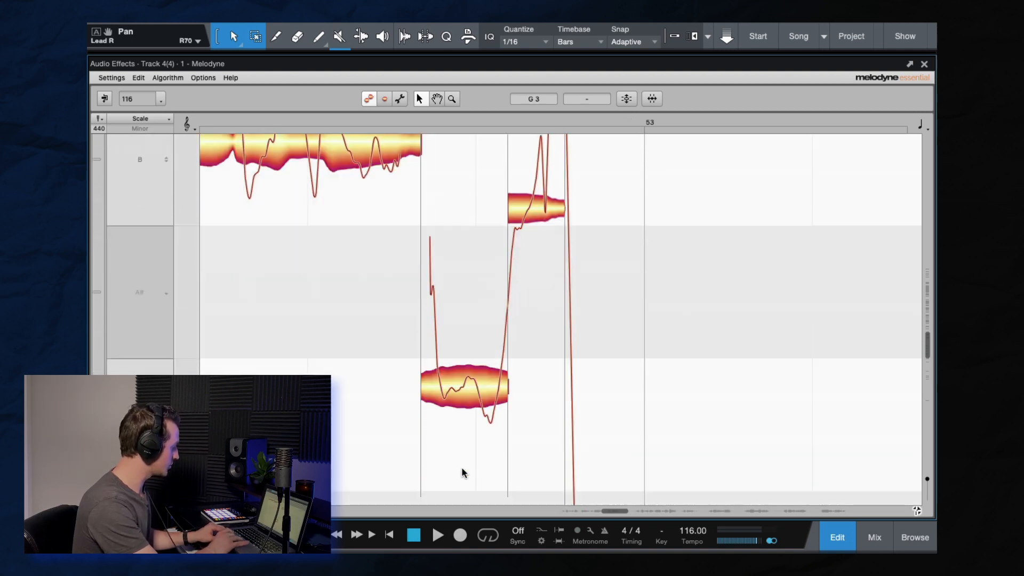
{"action": "scroll", "coordinate": [464, 472], "scroll_direction": "up", "scroll_amount": 2}
{"action": "left_click", "coordinate": [447, 449]}
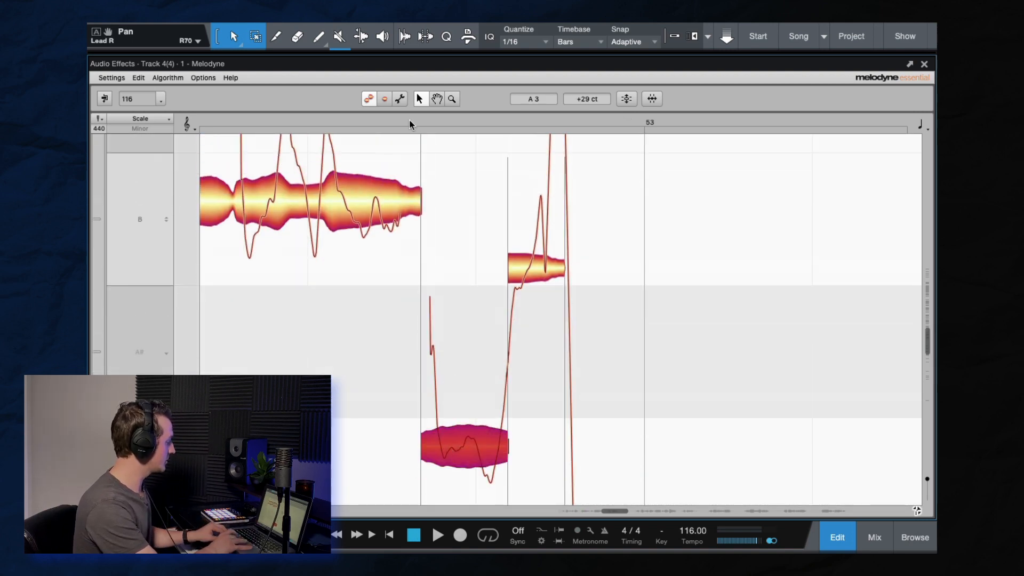
{"action": "left_click", "coordinate": [368, 122]}
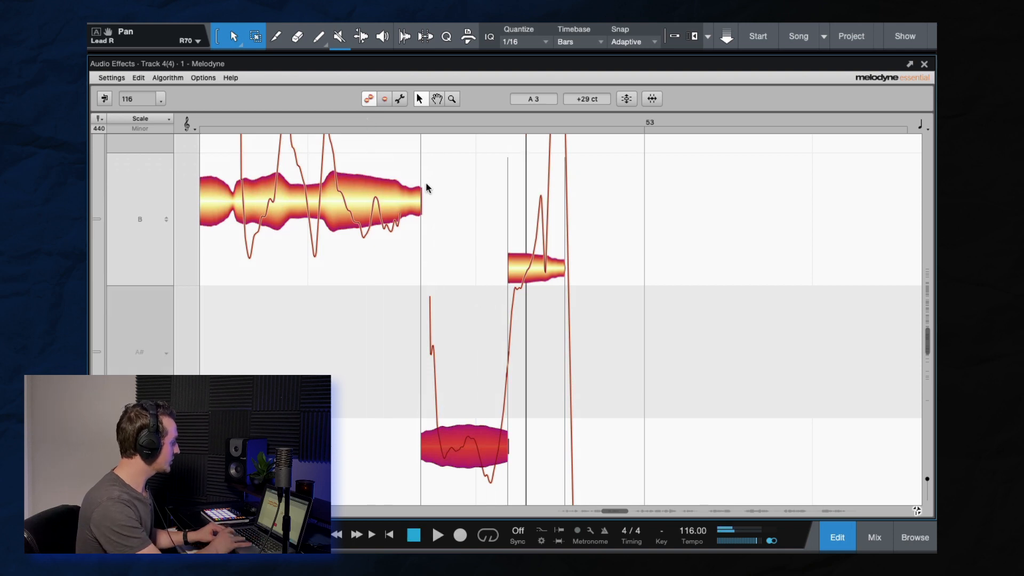
Try to move the boundary between the B and A notes before bar 53 slightly later, and undo the change
{"action": "left_click", "coordinate": [372, 208]}
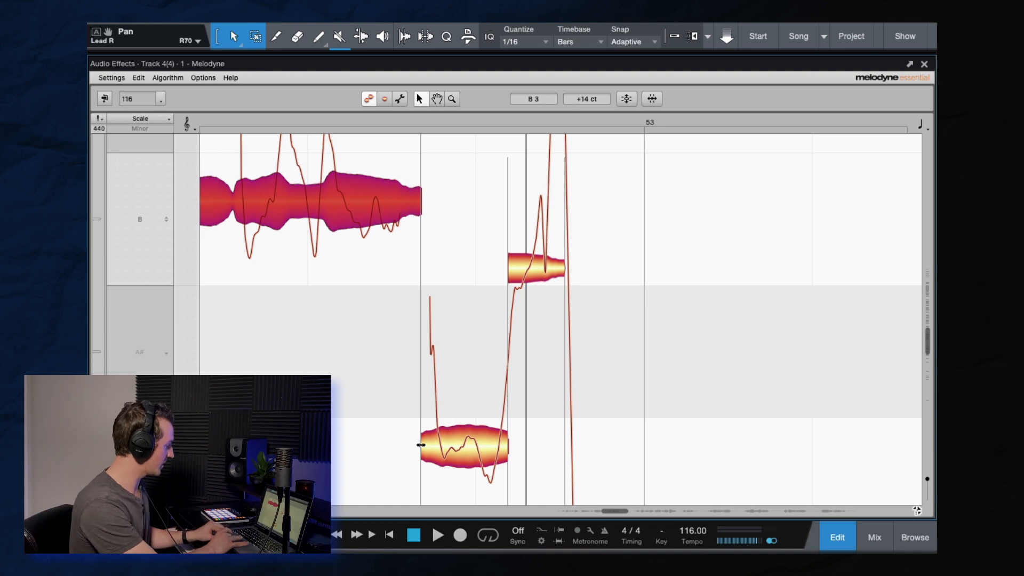
{"action": "left_click_drag", "start_coordinate": [421, 445], "coordinate": [494, 452]}
{"action": "key", "text": "super+z"}
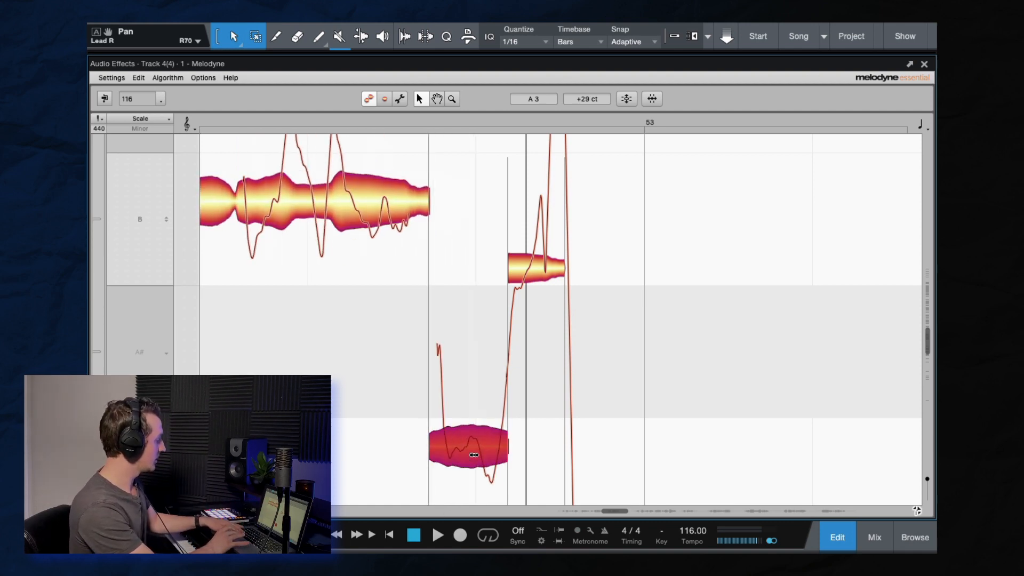
{"action": "key", "text": "super+z"}
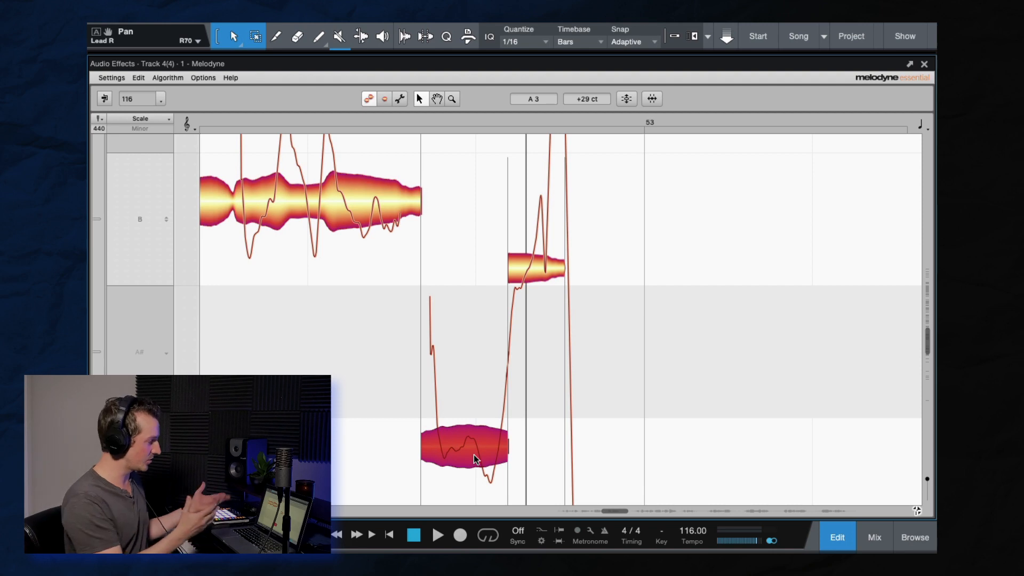
Play the Lead R vocal onward from just before bar 53 and review the following phrases through about bar 69
{"action": "scroll", "coordinate": [497, 427], "scroll_direction": "down", "scroll_amount": 4}
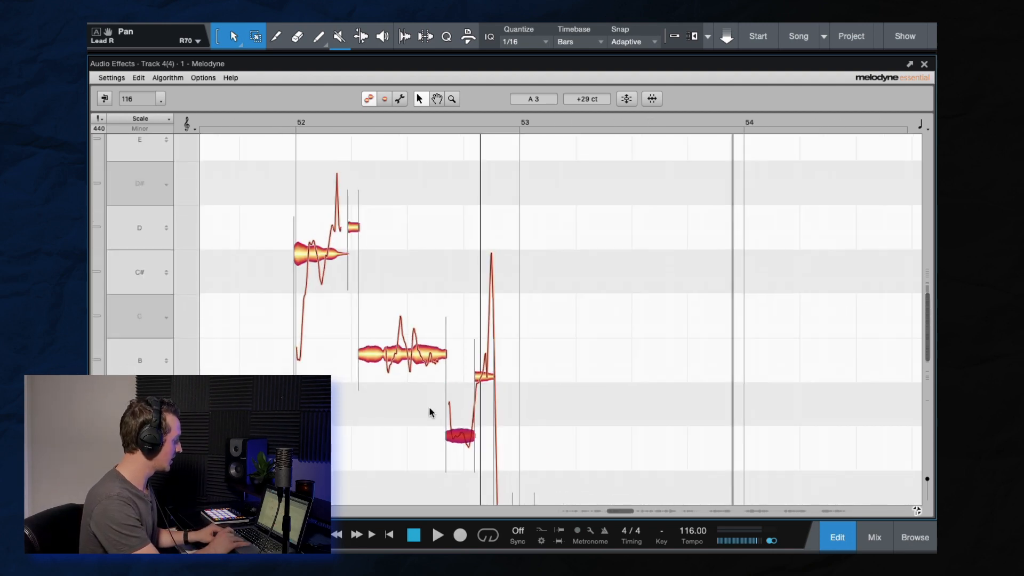
{"action": "scroll", "coordinate": [433, 408], "scroll_direction": "down", "scroll_amount": 1}
{"action": "key", "text": "space"}
{"action": "scroll", "coordinate": [610, 379], "scroll_direction": "down", "scroll_amount": 5}
{"action": "scroll", "coordinate": [610, 380], "scroll_direction": "down", "scroll_amount": 3}
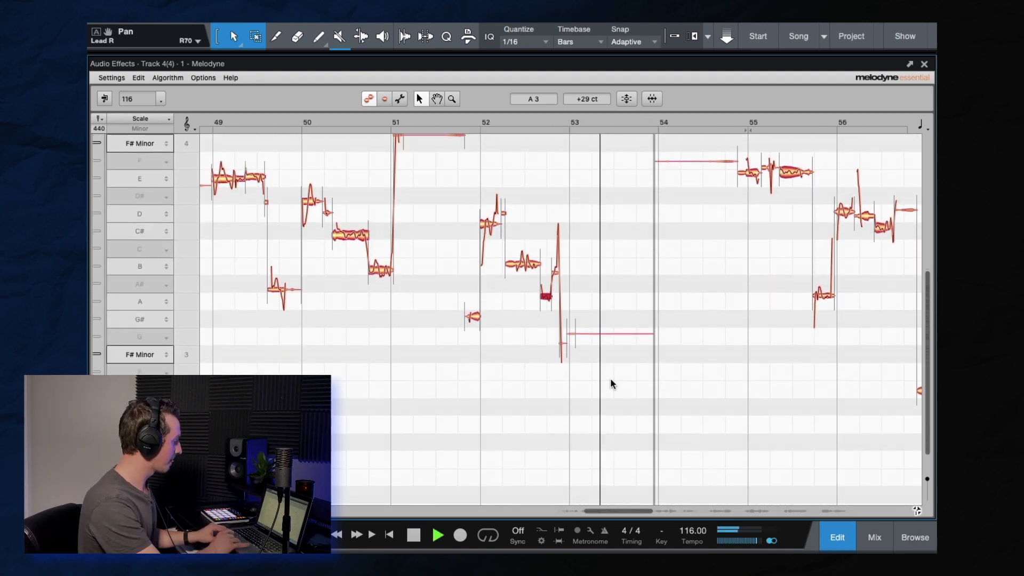
{"action": "scroll", "coordinate": [611, 380], "scroll_direction": "right", "scroll_amount": 3}
{"action": "scroll", "coordinate": [610, 383], "scroll_direction": "up", "scroll_amount": 2}
{"action": "scroll", "coordinate": [610, 383], "scroll_direction": "right", "scroll_amount": 4}
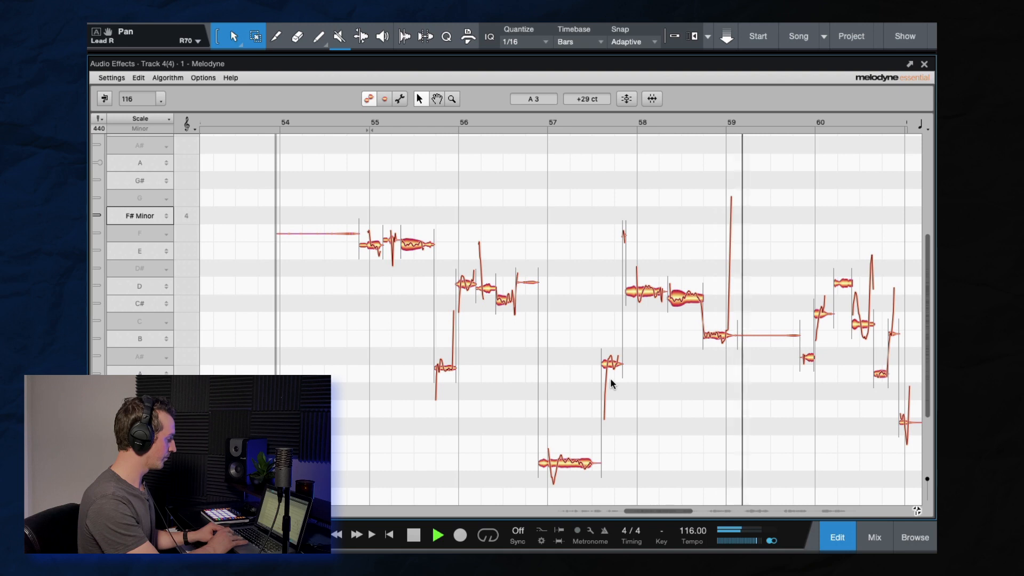
{"action": "scroll", "coordinate": [815, 377], "scroll_direction": "right", "scroll_amount": 2}
{"action": "scroll", "coordinate": [815, 378], "scroll_direction": "right", "scroll_amount": 10}
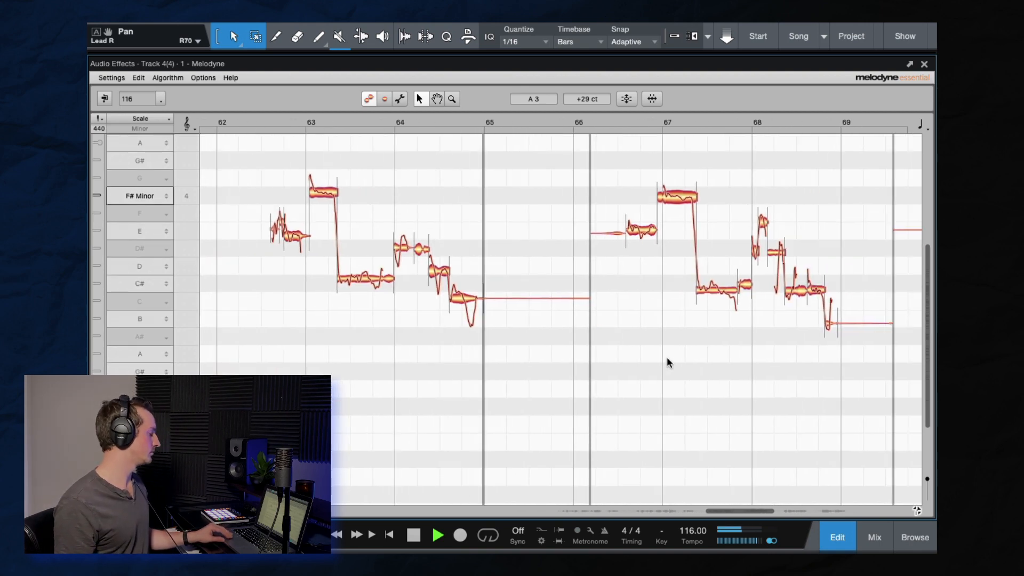
Review the Lead L vocal in Melodyne from around bar 68 to its end near bar 78, stop playback, and close the editor
{"action": "left_click", "coordinate": [384, 115]}
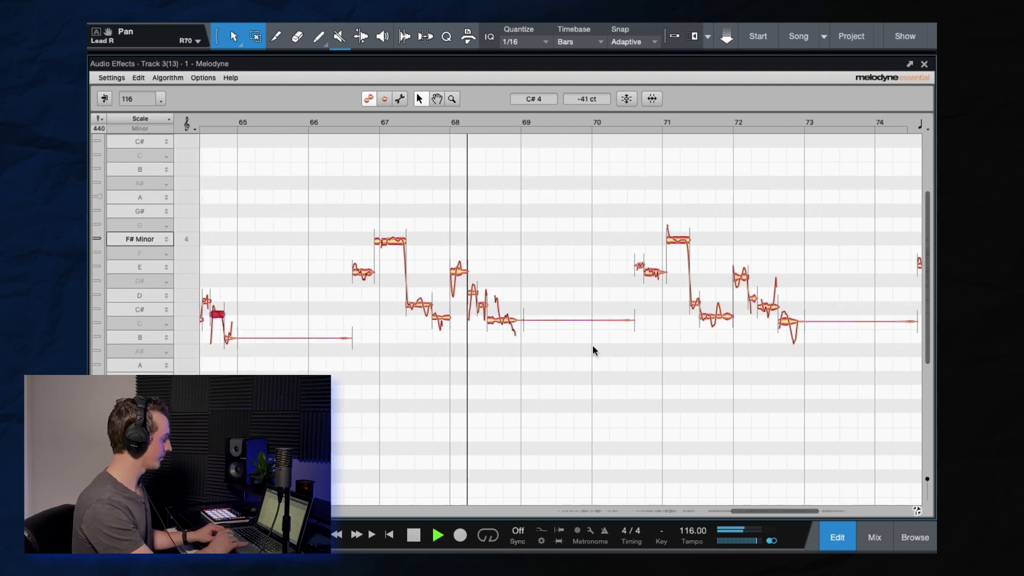
{"action": "scroll", "coordinate": [534, 342], "scroll_direction": "right", "scroll_amount": 2}
{"action": "scroll", "coordinate": [534, 342], "scroll_direction": "down", "scroll_amount": 3}
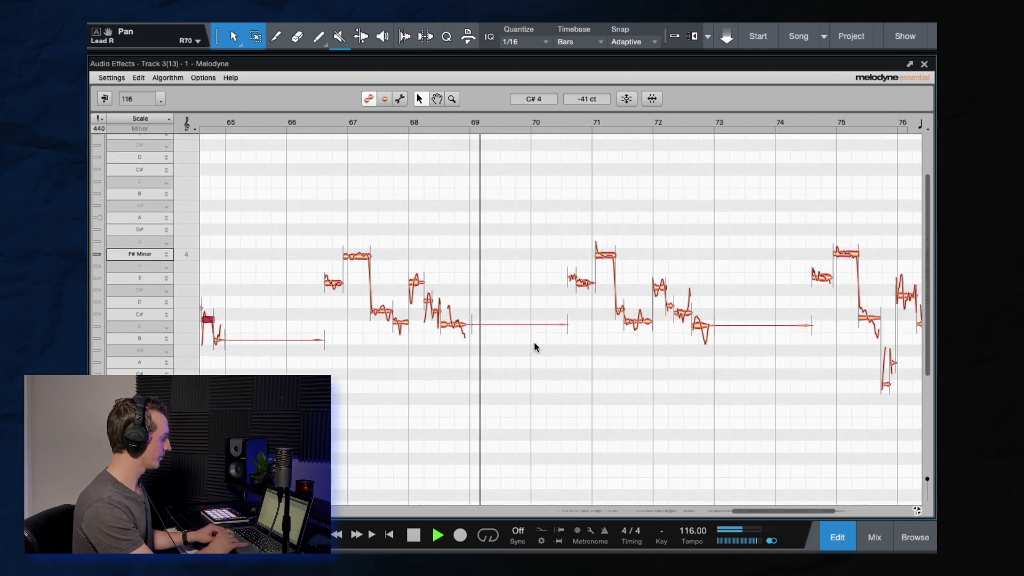
{"action": "scroll", "coordinate": [535, 344], "scroll_direction": "down", "scroll_amount": 3}
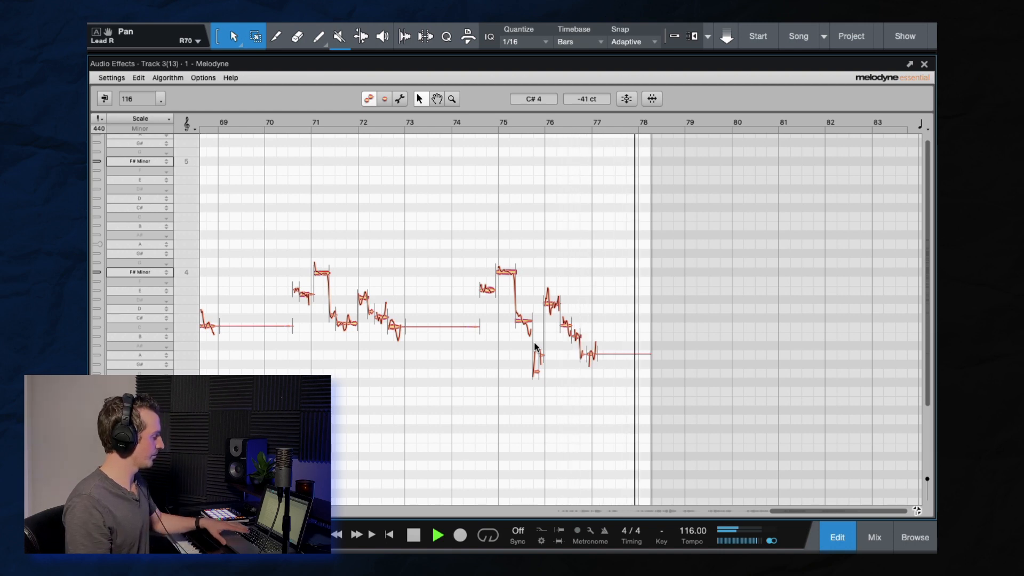
{"action": "key", "text": "space"}
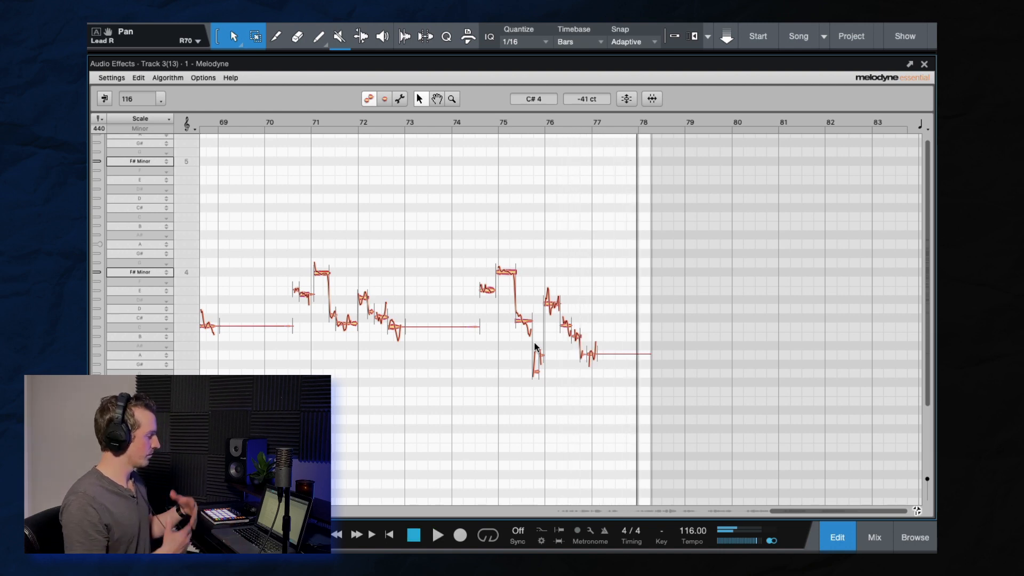
{"action": "left_click", "coordinate": [924, 64]}
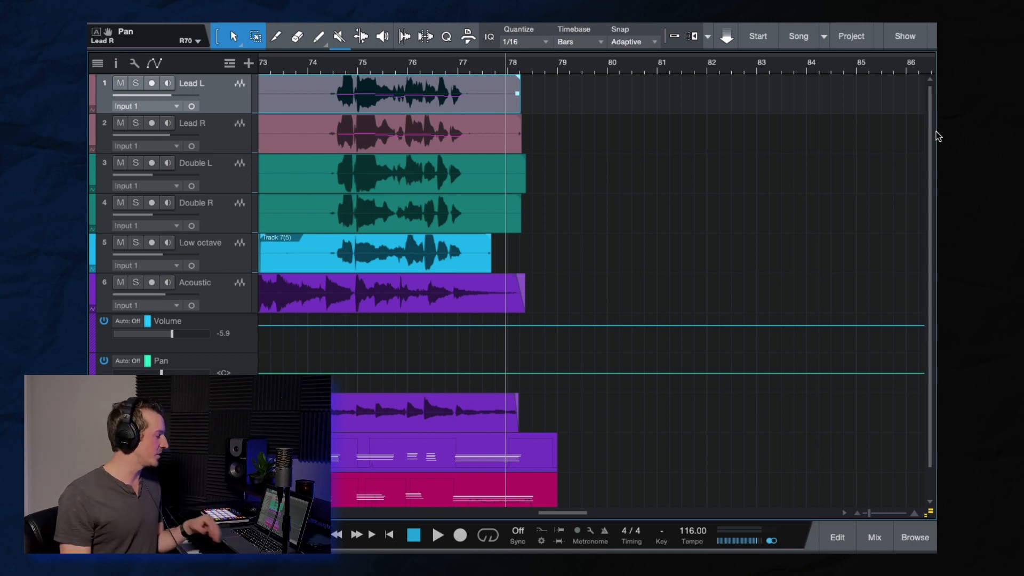
{"action": "scroll", "coordinate": [422, 232], "scroll_direction": "down", "scroll_amount": 5}
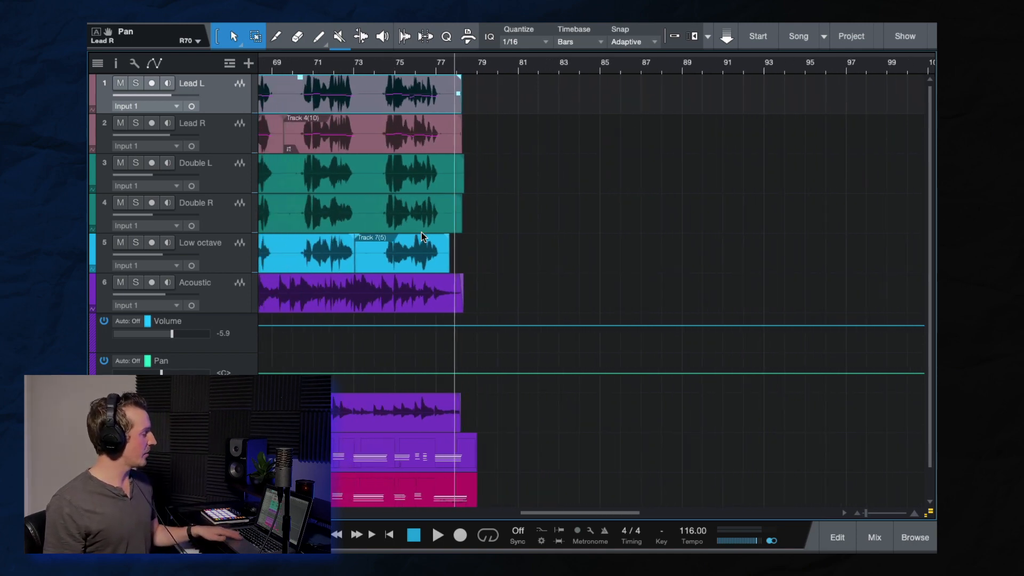